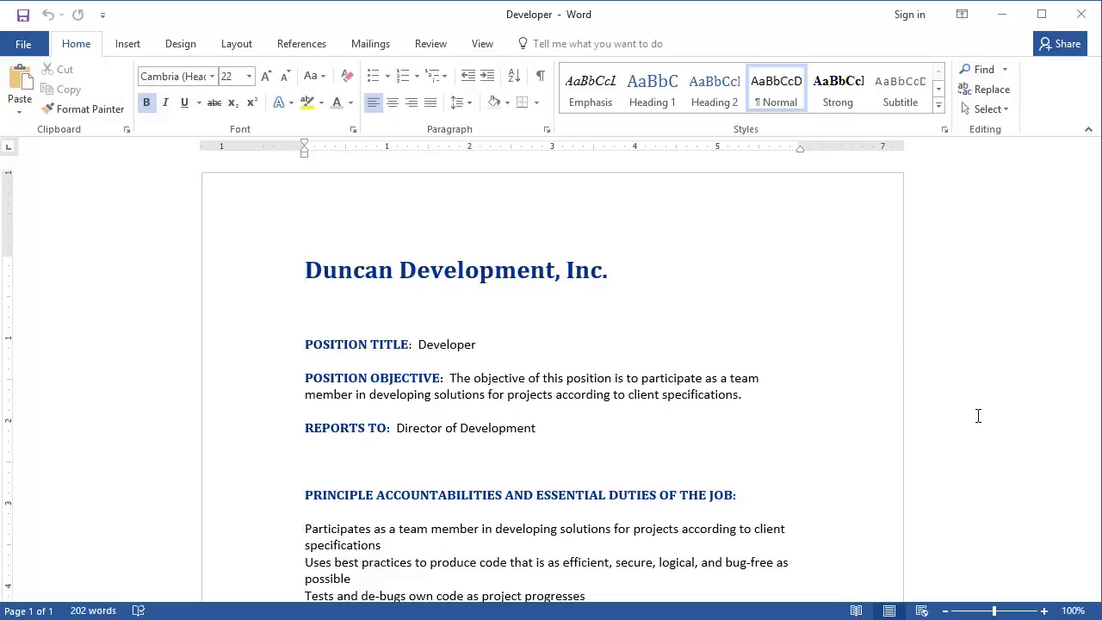
- Look through the job description and show its paragraph marks and other hidden formatting symbols
click(617, 299)
scroll(693, 345, down, 8)
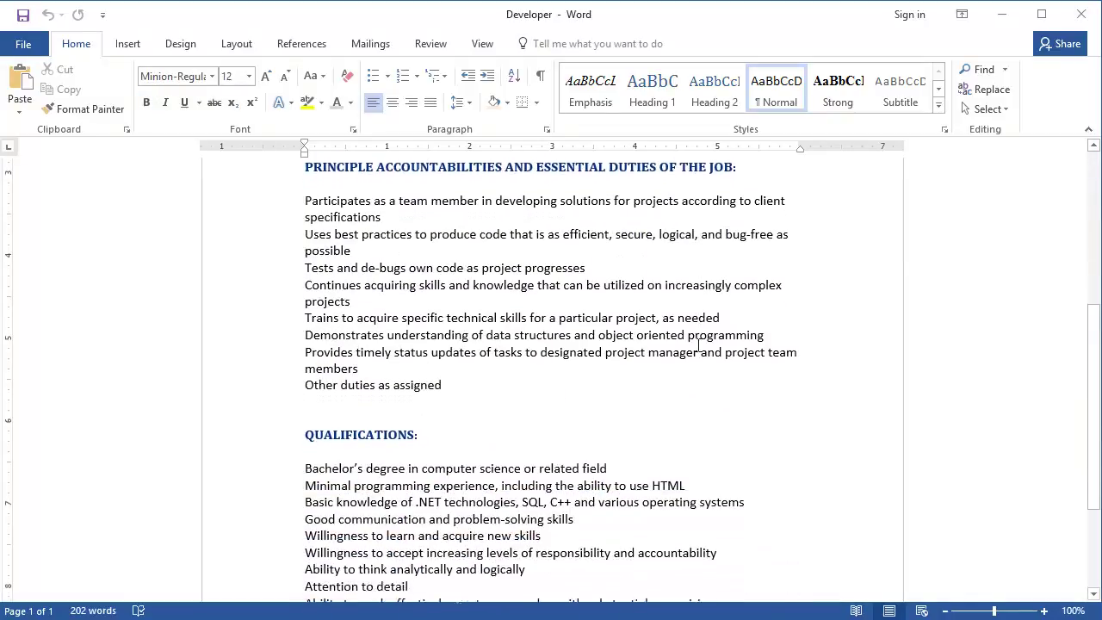
scroll(699, 344, up, 4)
scroll(699, 344, up, 4)
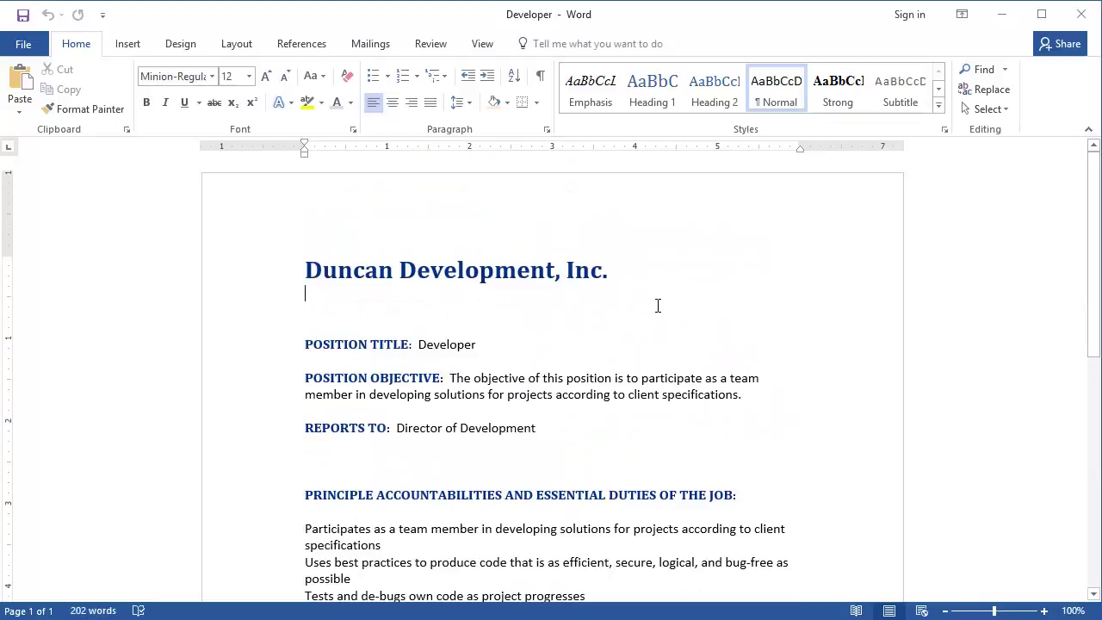
click(541, 77)
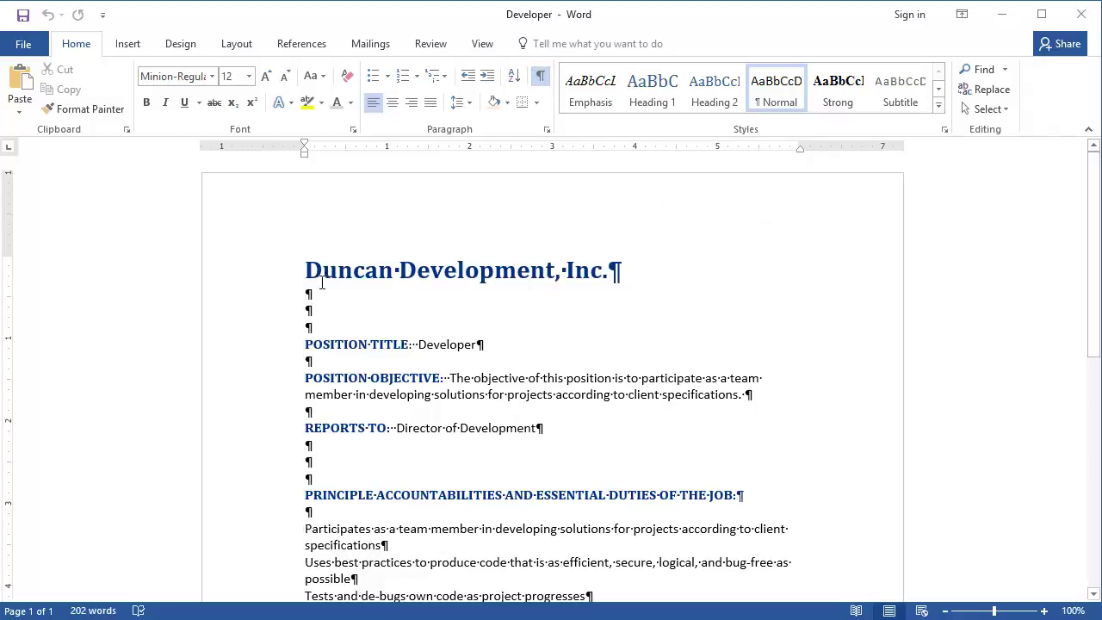
- Delete the three empty paragraphs between the Duncan Development, Inc. title and the POSITION TITLE line
scroll(559, 356, down, 3)
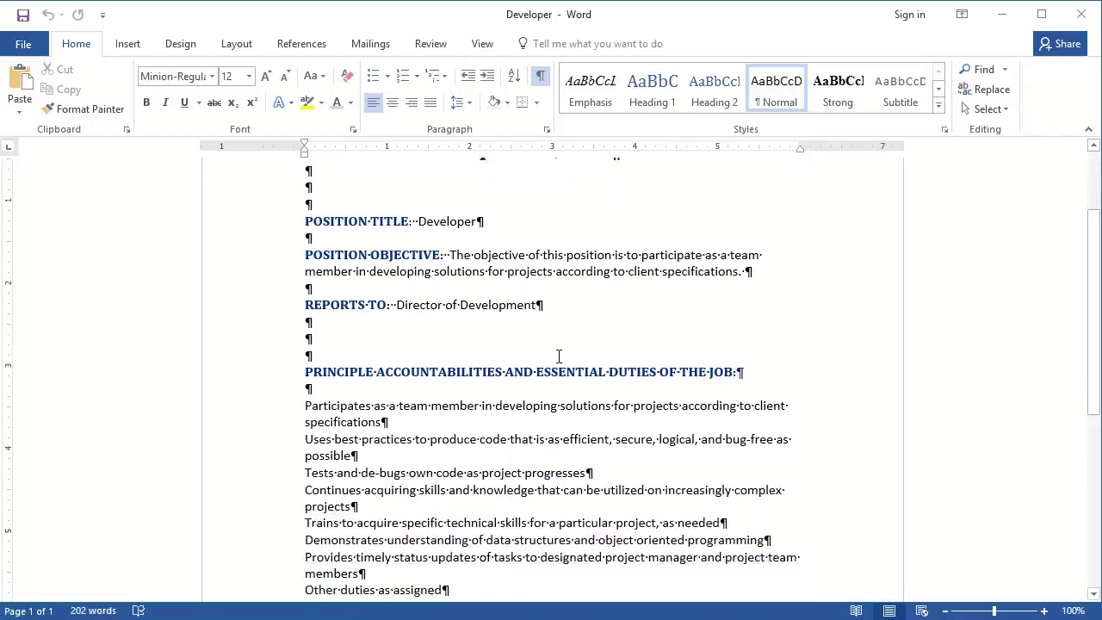
scroll(559, 355, down, 3)
scroll(559, 356, up, 7)
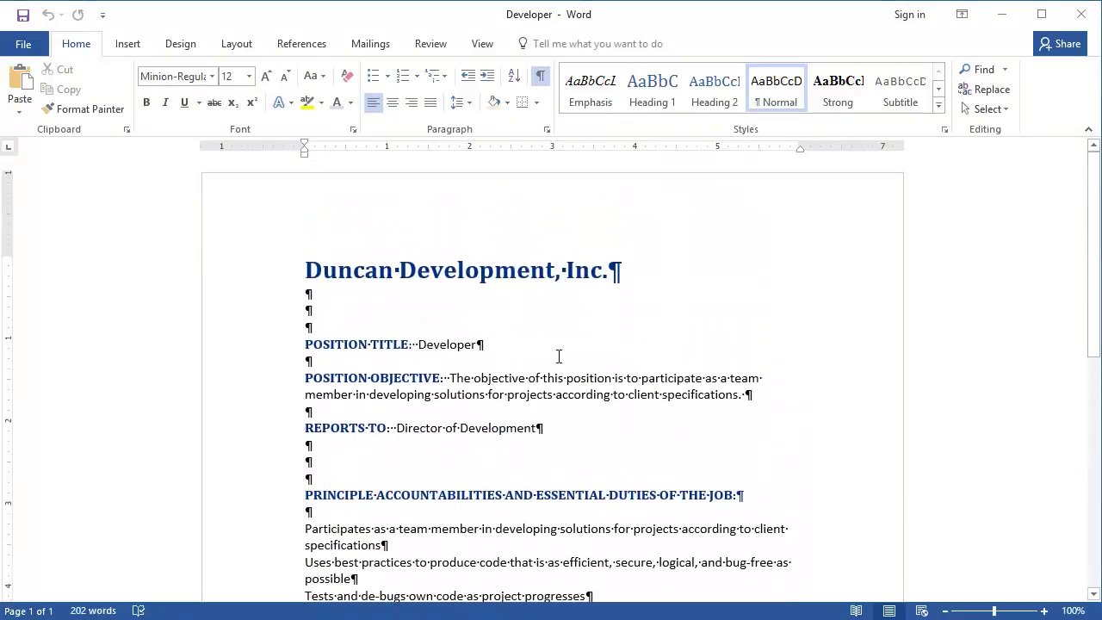
click(322, 328)
key(BackSpace)
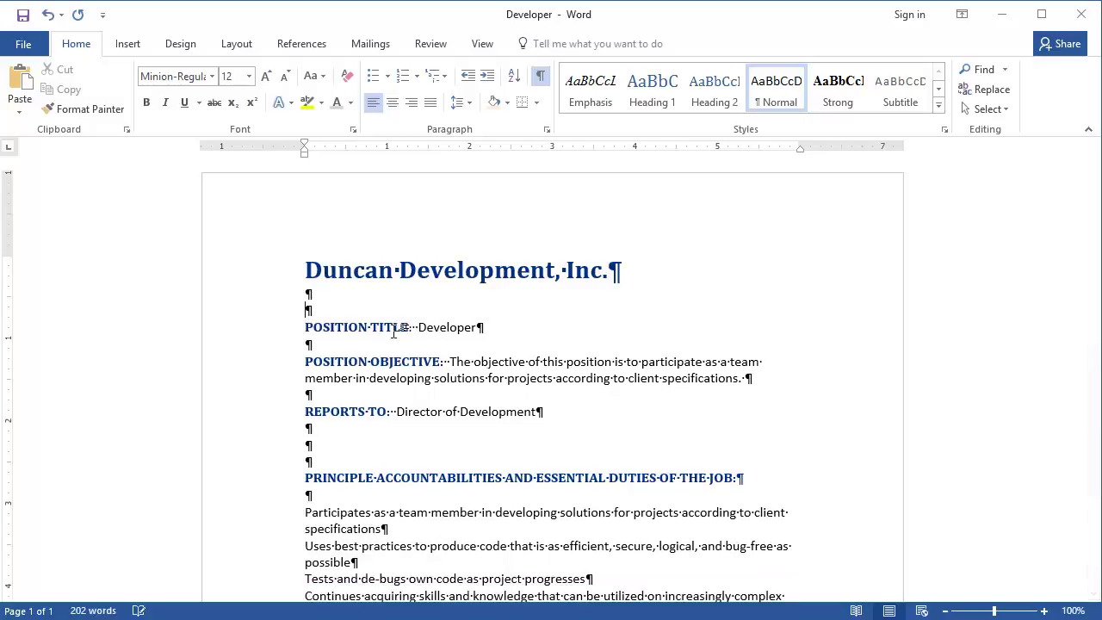
key(BackSpace)
key(BackSpace)
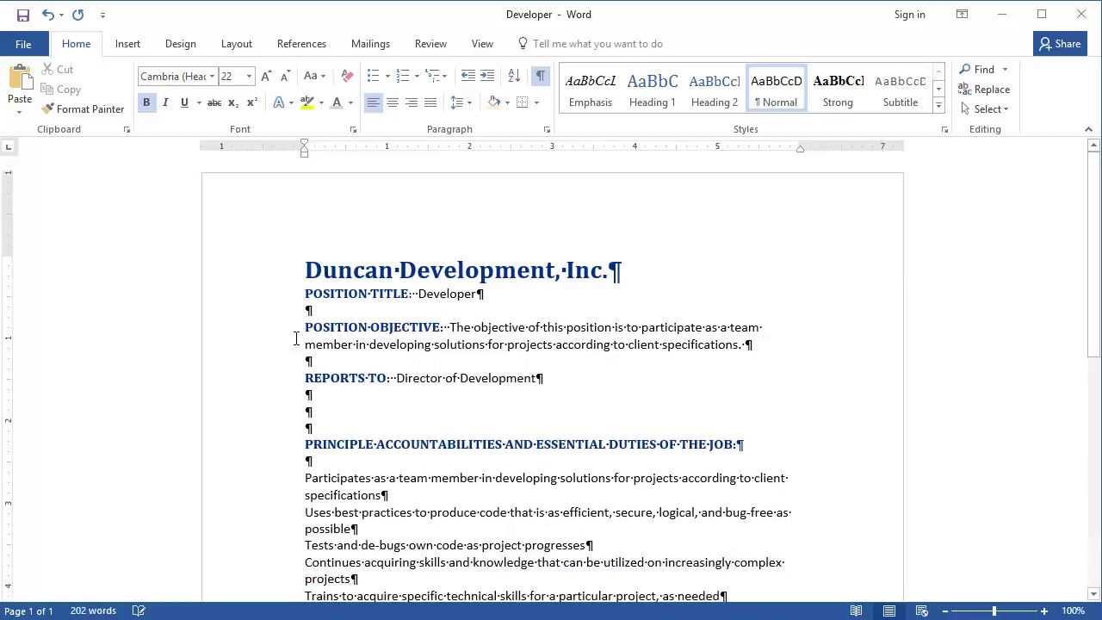
- Delete the empty paragraphs directly above the POSITION OBJECTIVE and REPORTS TO lines
click(316, 311)
key(BackSpace)
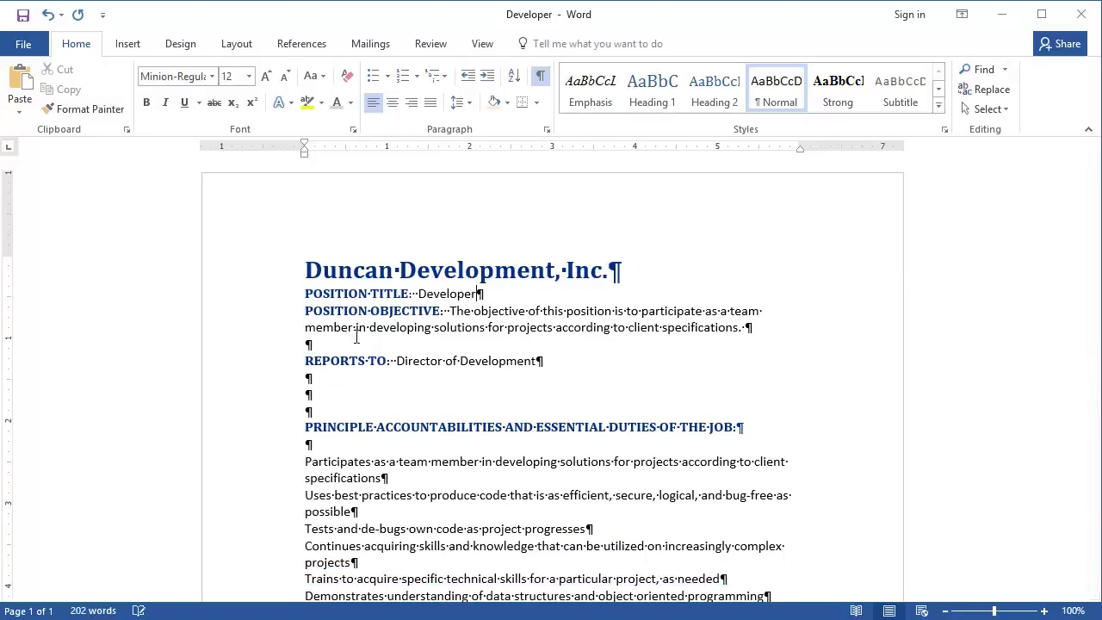
click(308, 343)
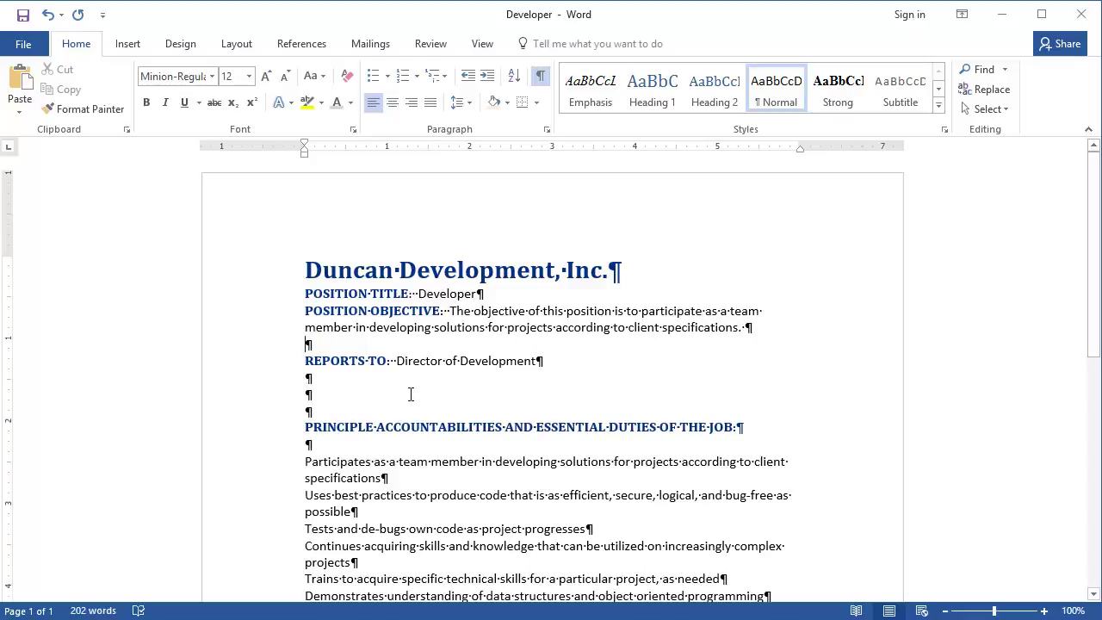
key(BackSpace)
- Delete the three empty paragraphs above the PRINCIPLE ACCOUNTABILITIES heading and the one below it
click(308, 361)
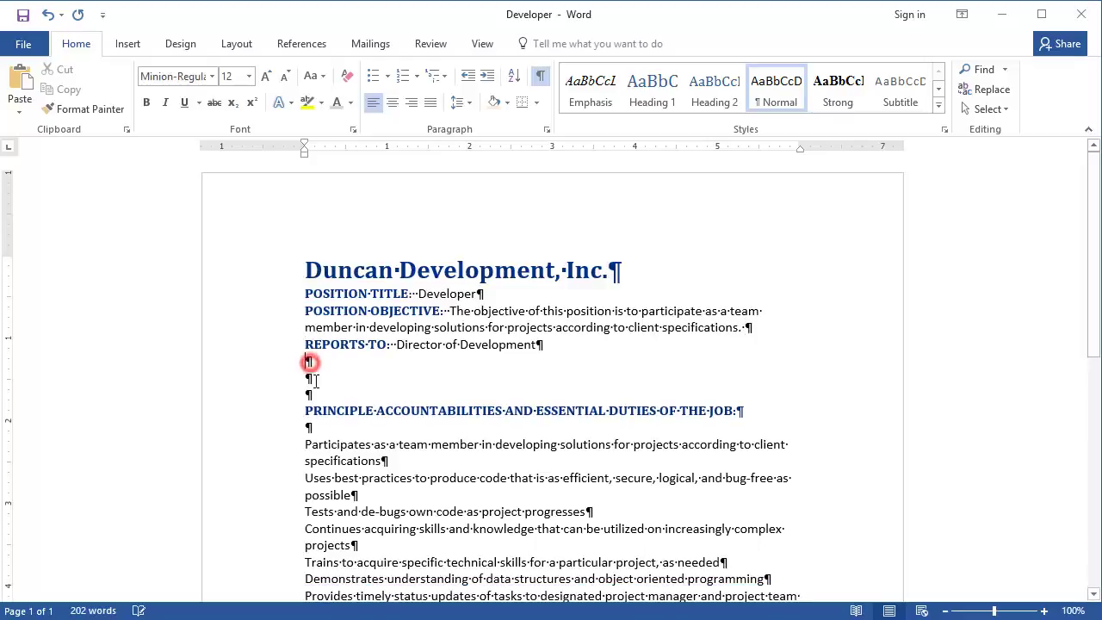
click(310, 392)
key(BackSpace)
key(BackSpace)
key(BackSpace)
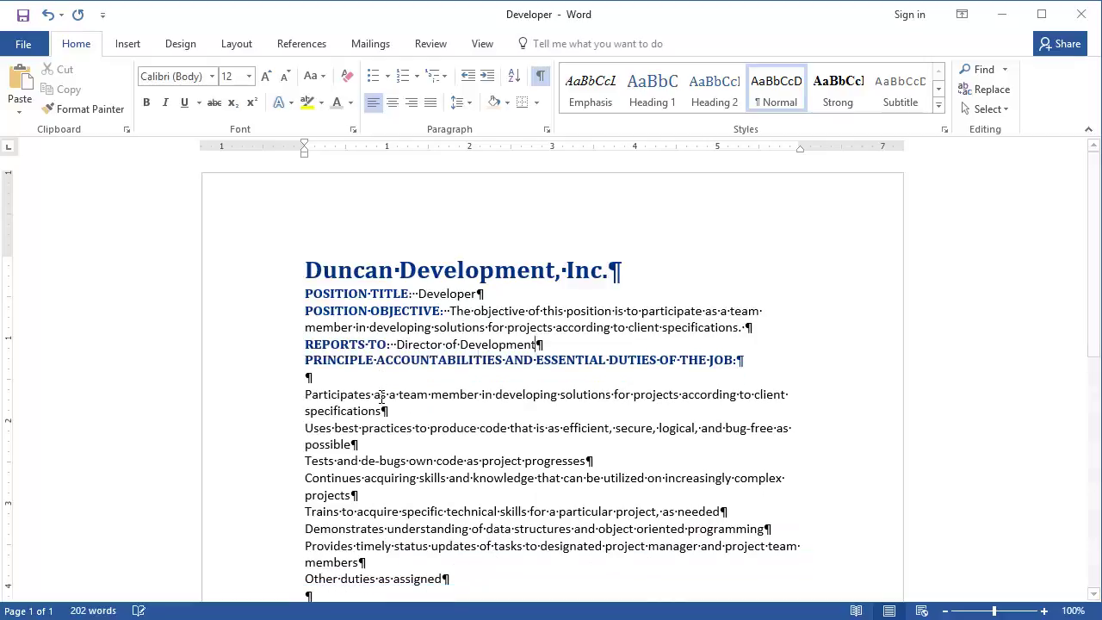
click(323, 380)
key(BackSpace)
- Delete the two empty paragraphs above the QUALIFICATIONS heading and the one below it
scroll(319, 474, down, 2)
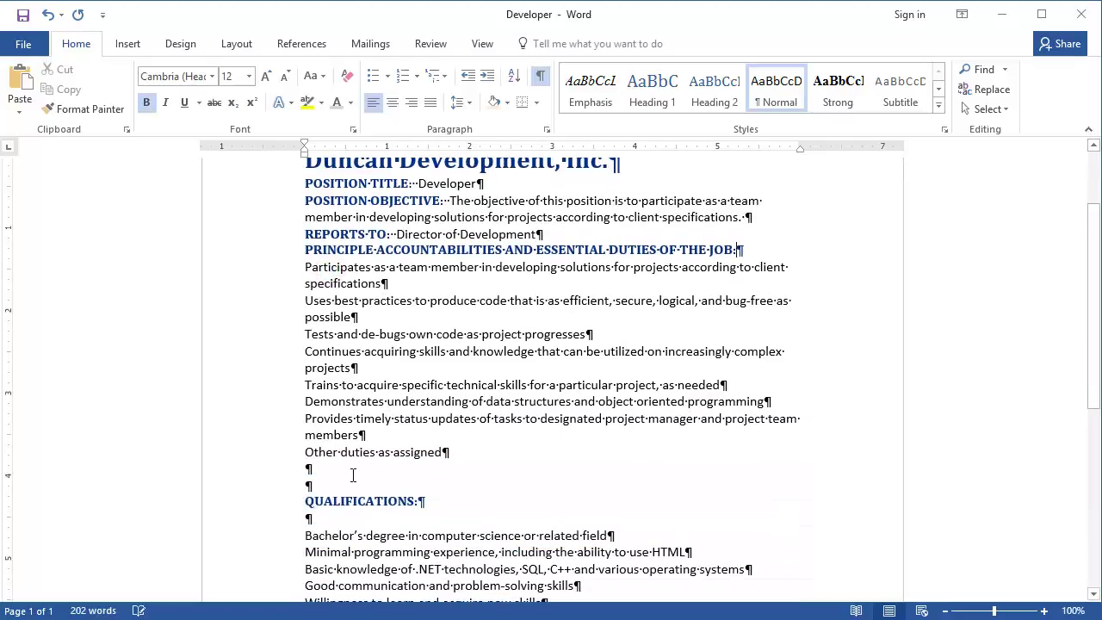
click(312, 485)
key(BackSpace)
key(BackSpace)
click(311, 483)
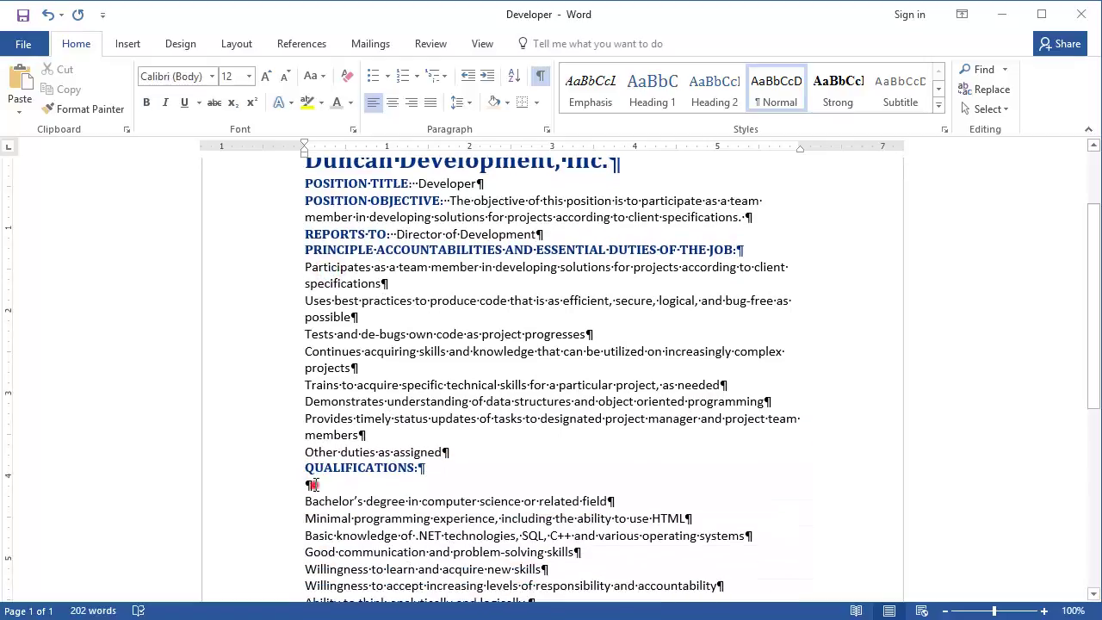
key(BackSpace)
scroll(398, 479, down, 2)
scroll(396, 517, up, 4)
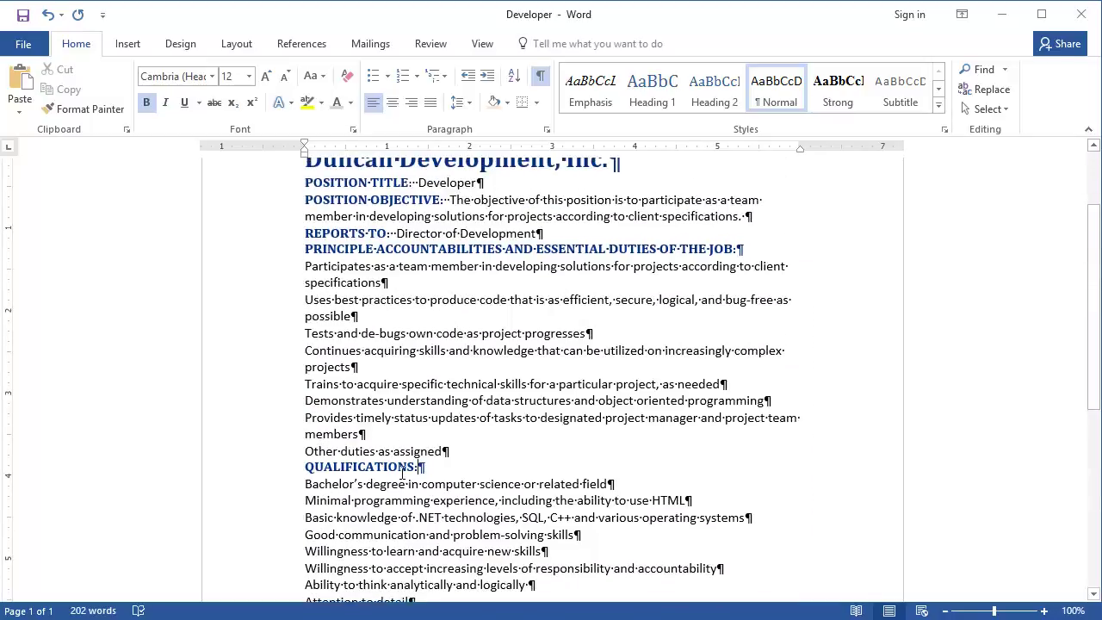
scroll(402, 473, up, 1)
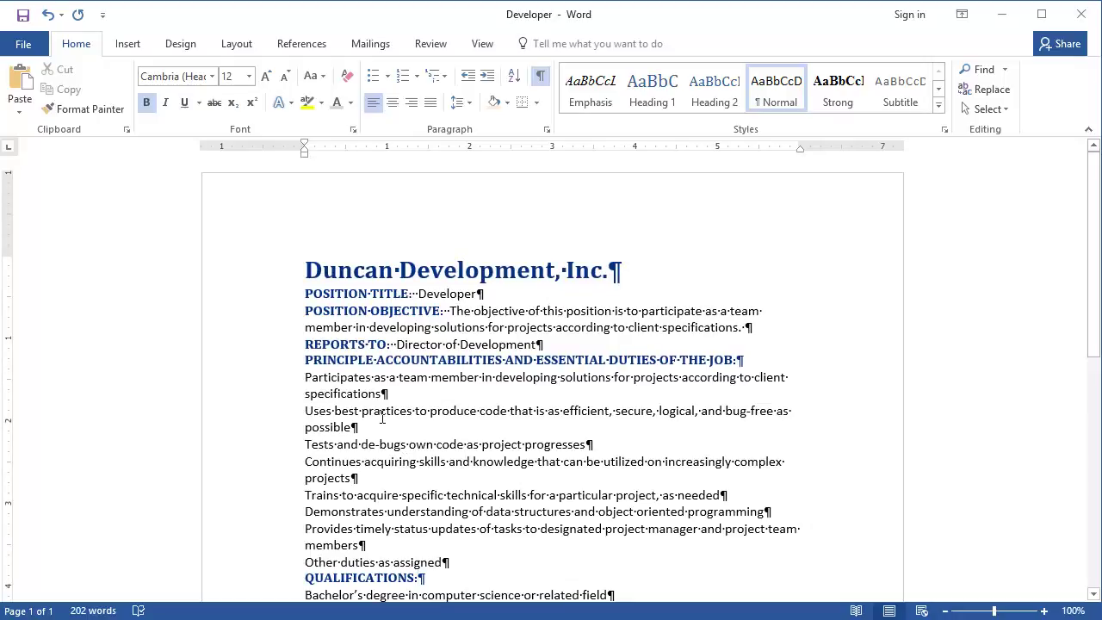
- Apply a light orange theme-color shading to the whole Duncan Development, Inc. title paragraph
drag(301, 270, 630, 273)
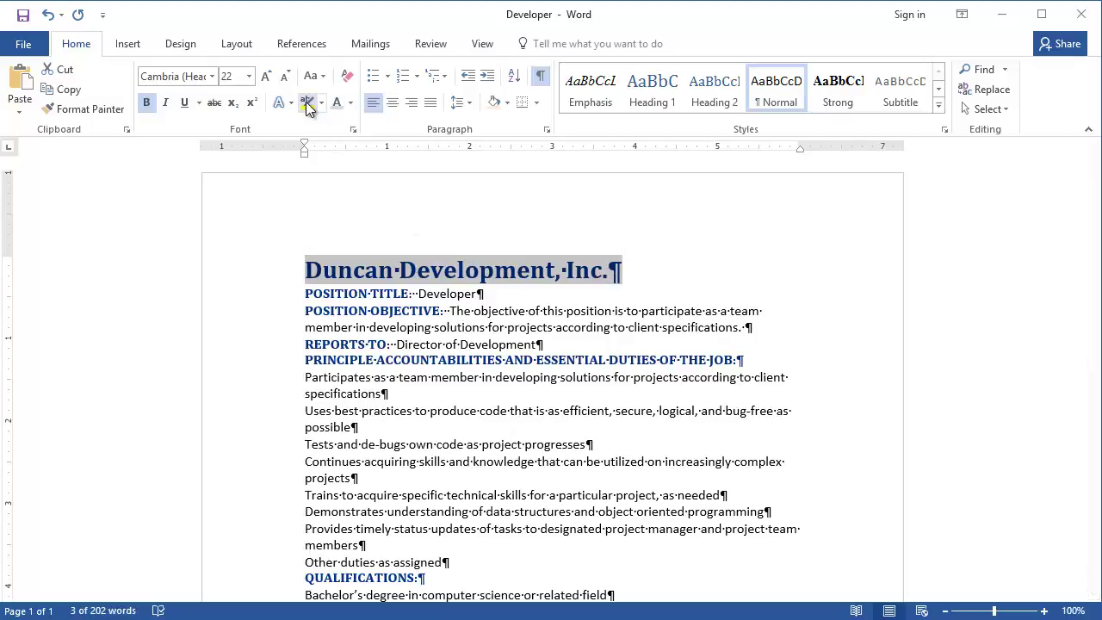
click(509, 102)
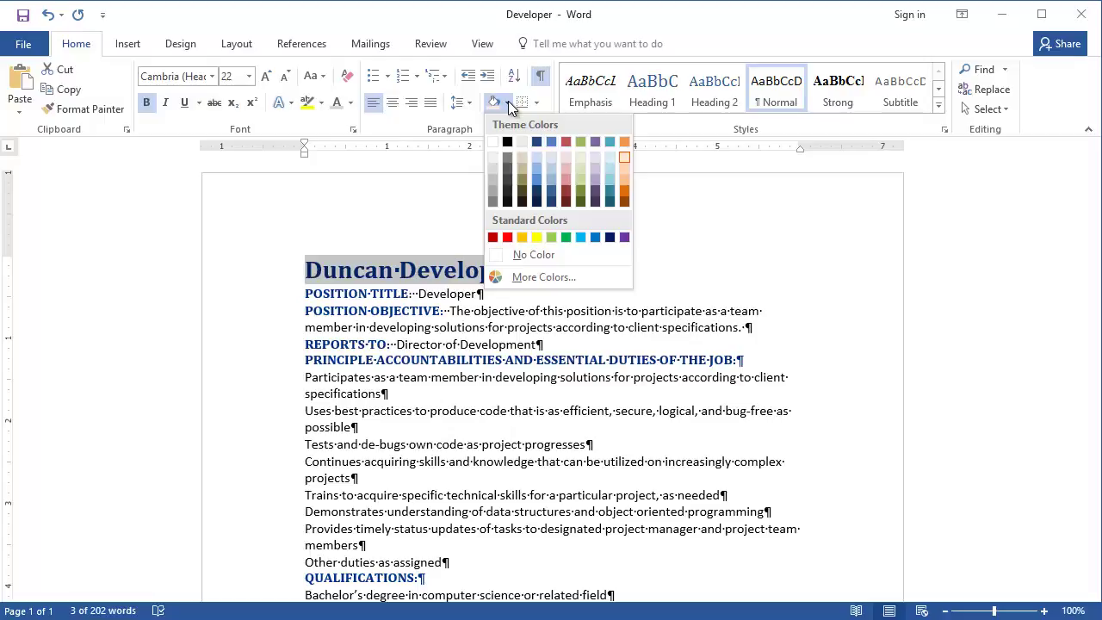
click(625, 179)
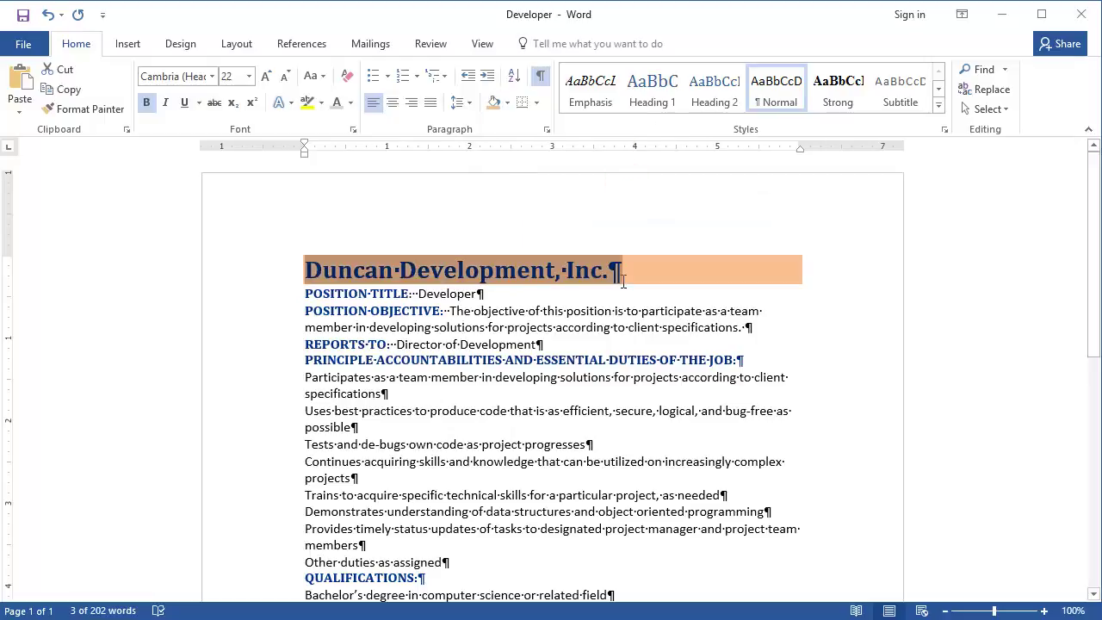
click(608, 321)
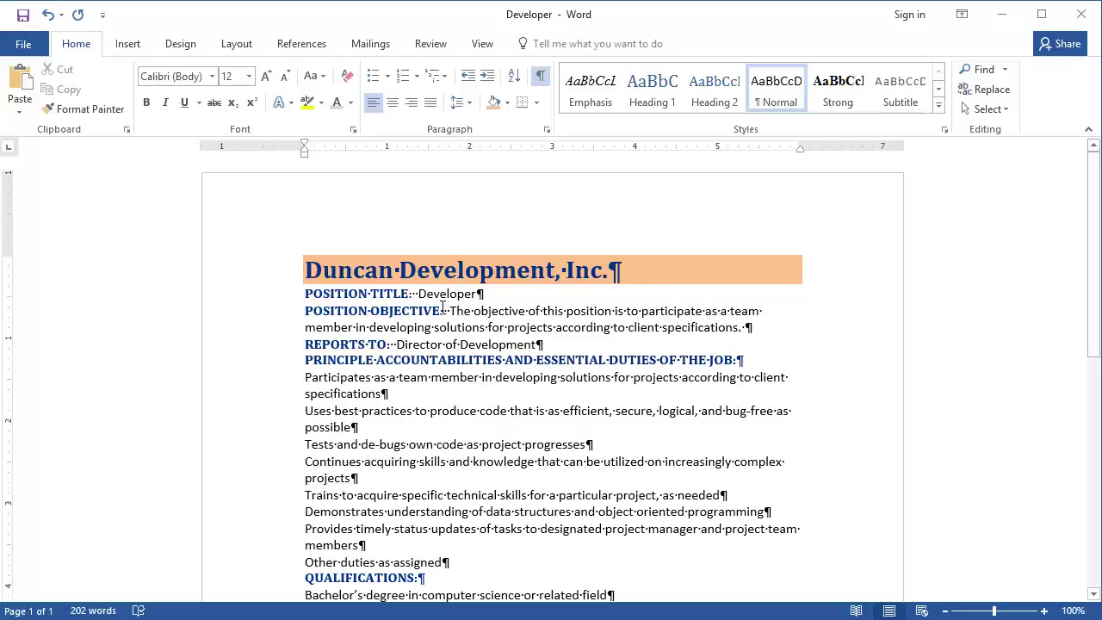
- Set the spacing after the Duncan Development, Inc. title paragraph to 24 pt
drag(304, 270, 622, 271)
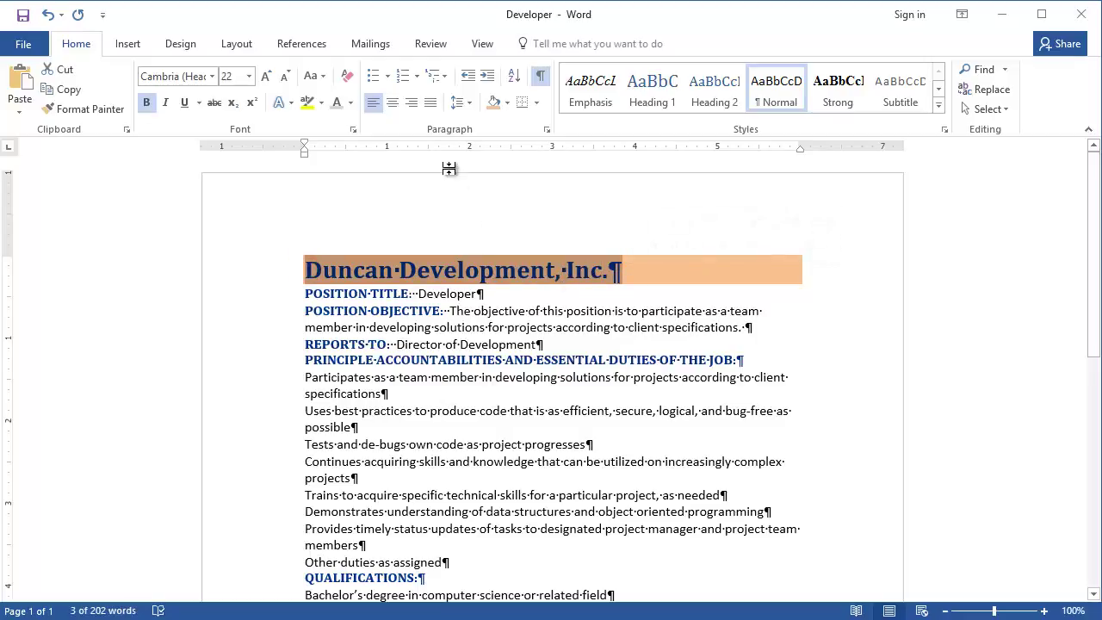
click(547, 130)
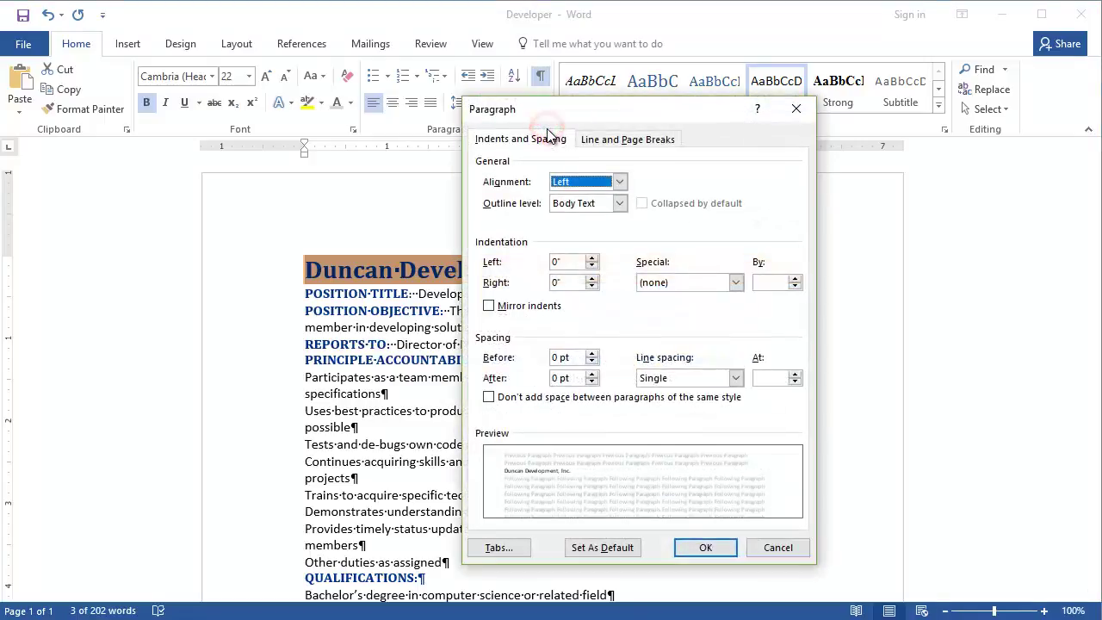
click(591, 375)
click(592, 374)
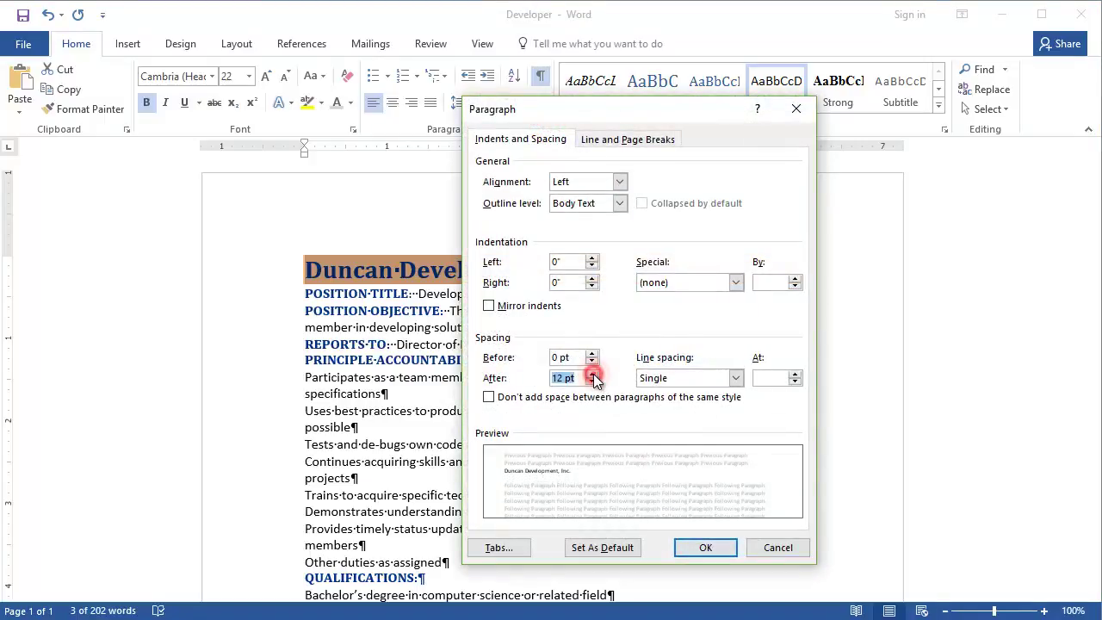
click(591, 375)
click(591, 374)
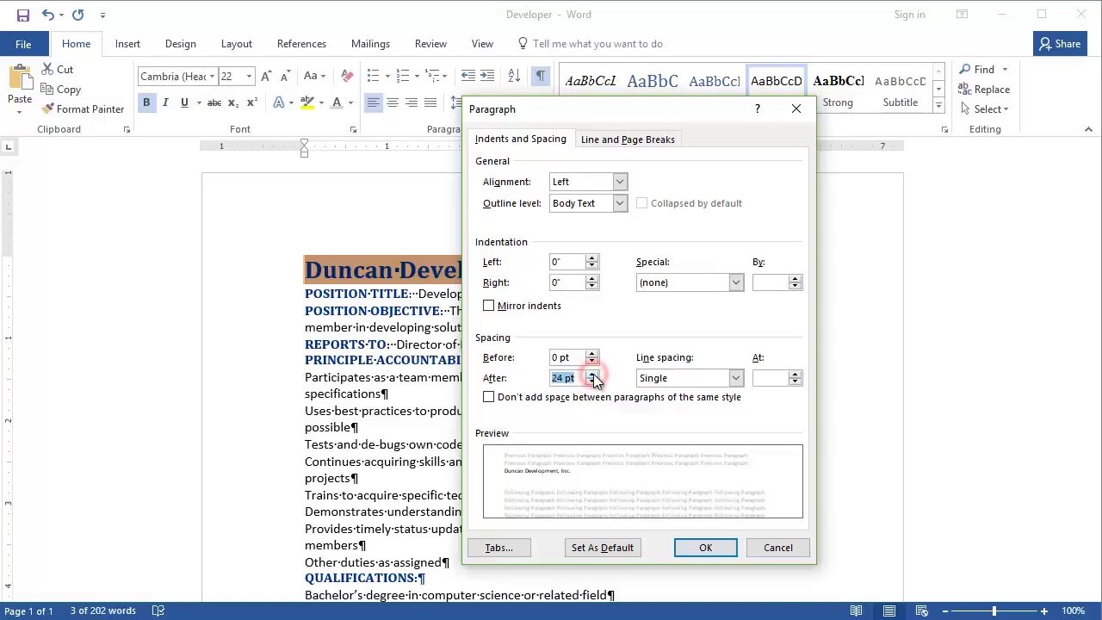
click(706, 549)
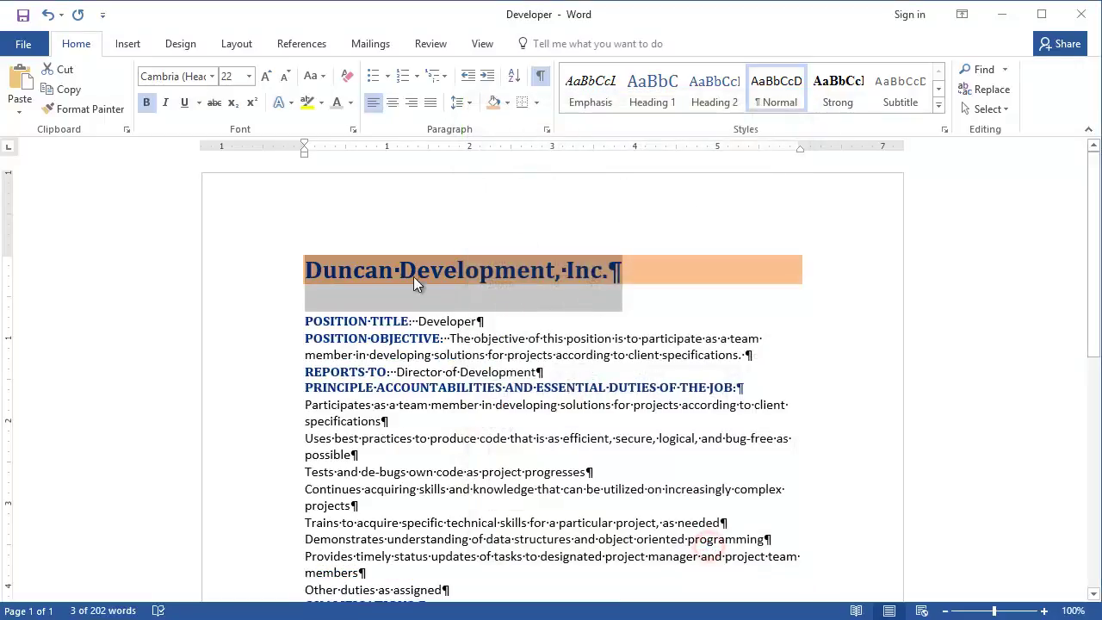
click(341, 327)
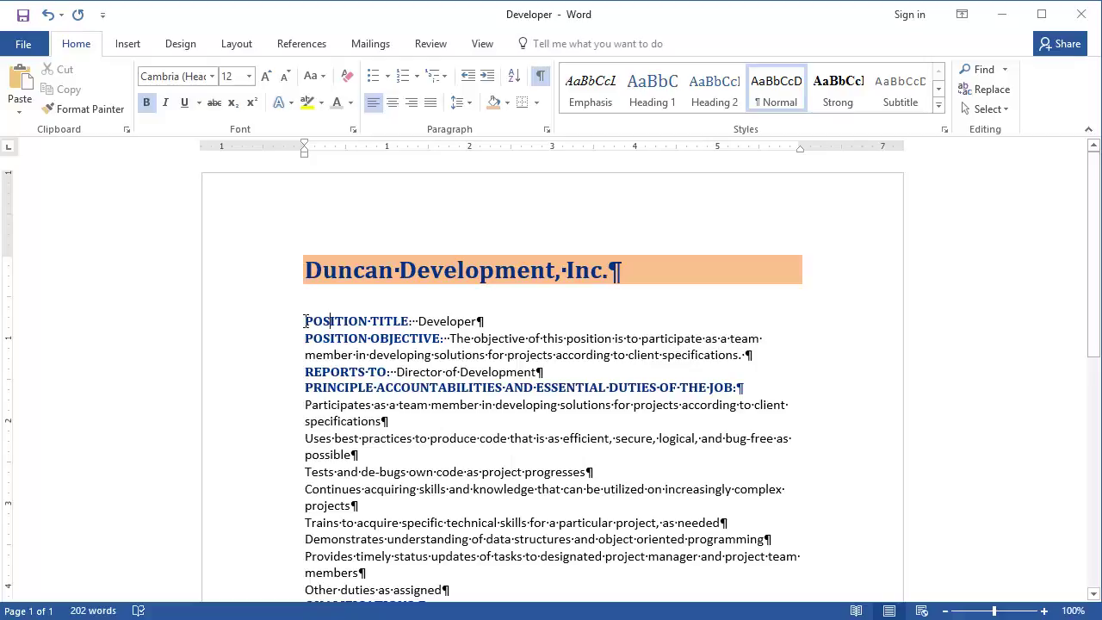
- Shade only the POSITION TITLE: and POSITION OBJECTIVE: labels with Orange, Accent 6, Lighter 80%
drag(306, 321, 370, 331)
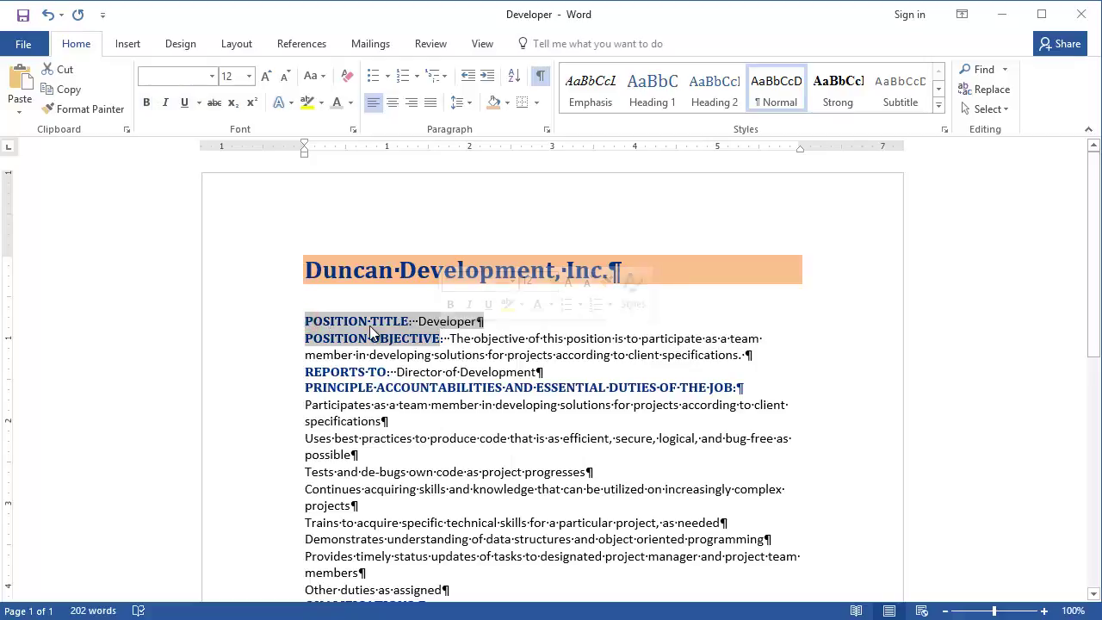
click(369, 328)
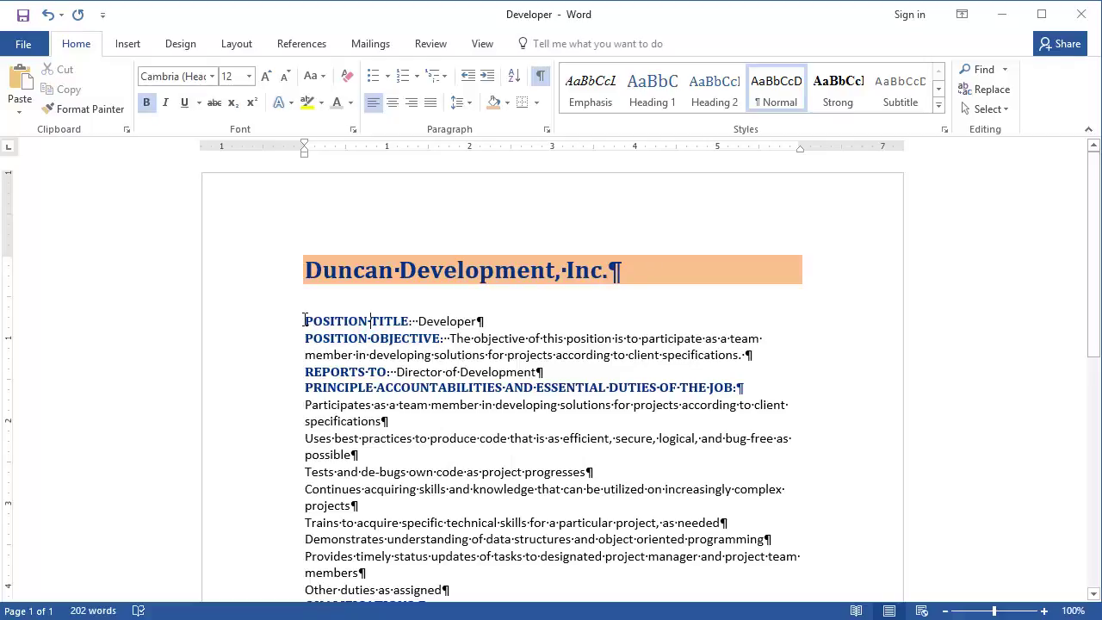
drag(306, 320, 418, 321)
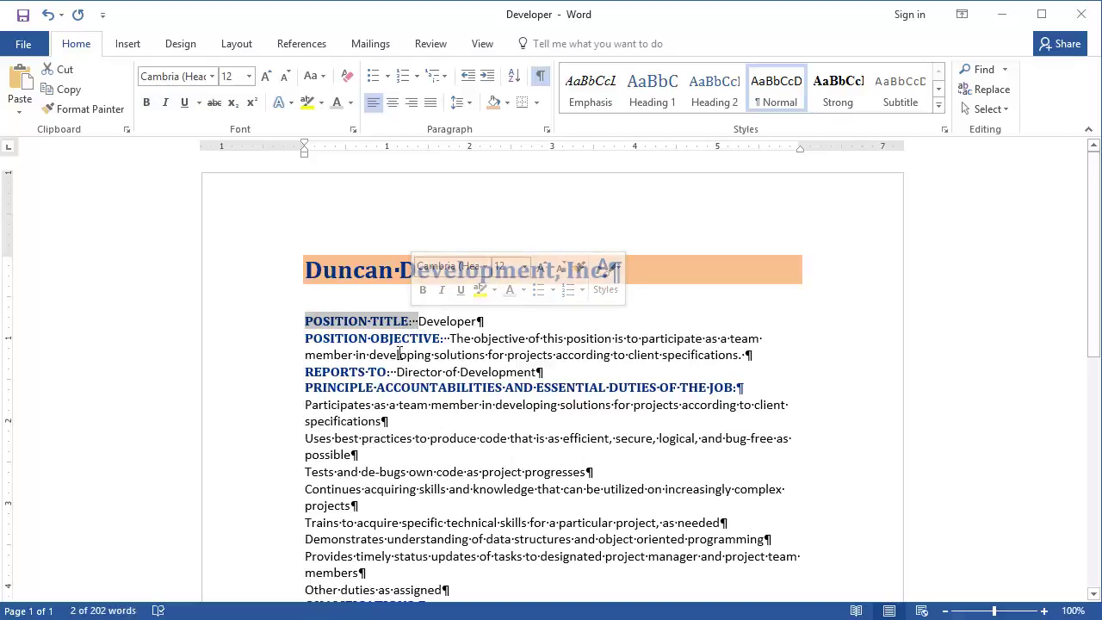
drag(304, 339, 448, 339)
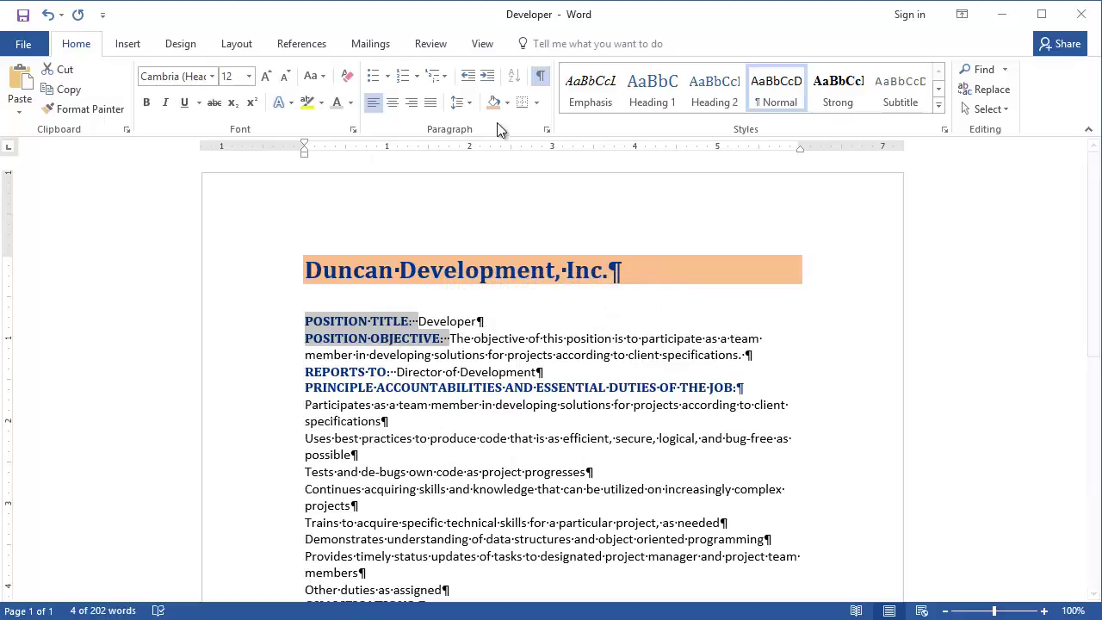
click(507, 103)
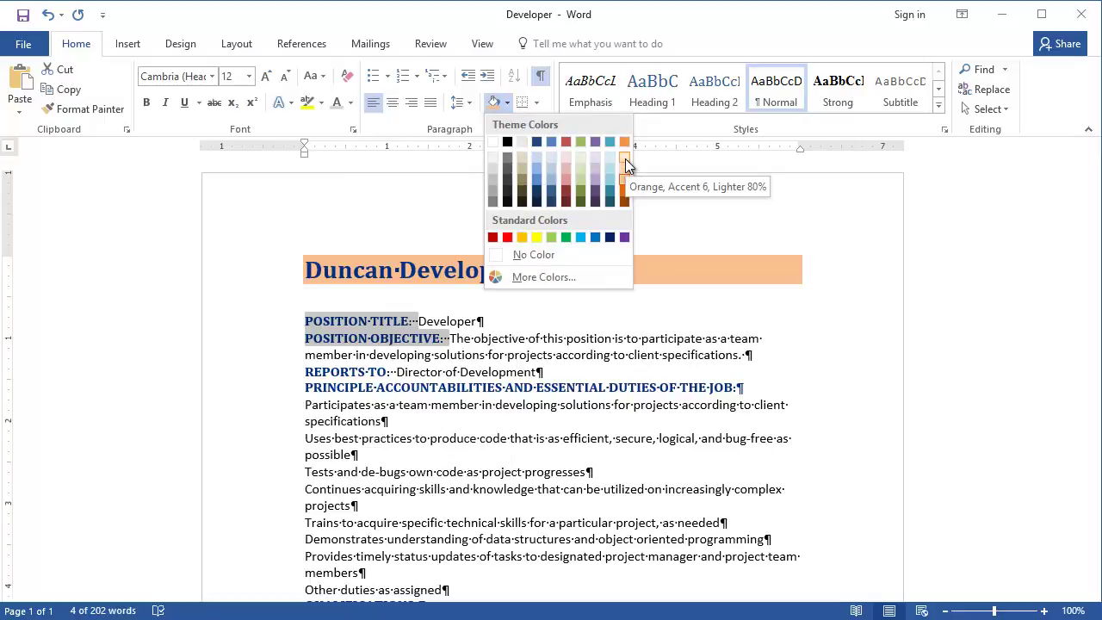
click(625, 158)
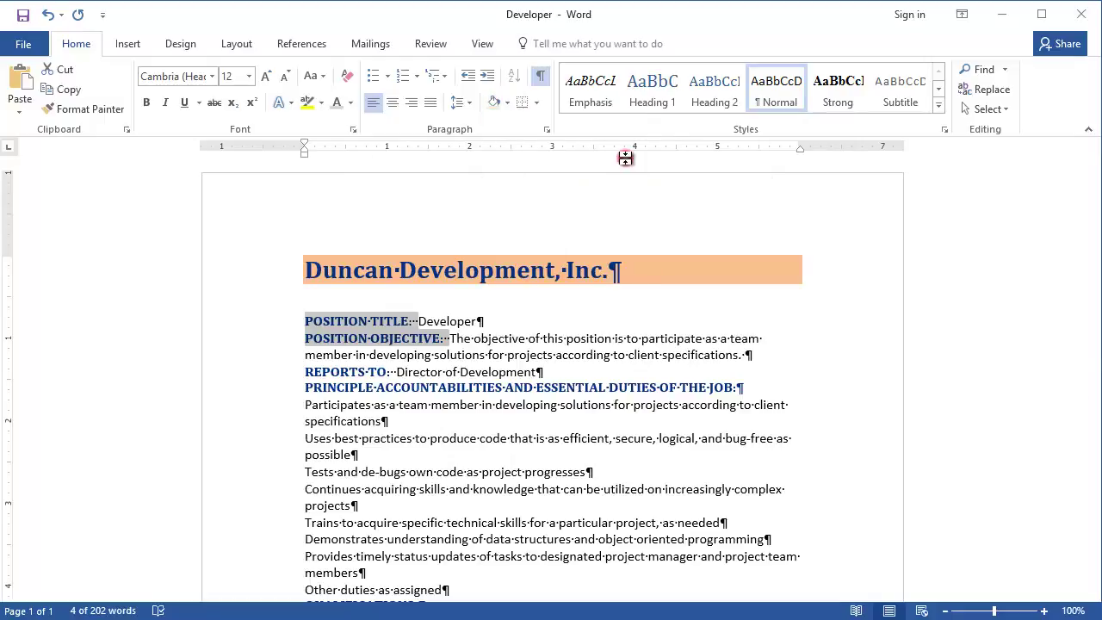
click(526, 354)
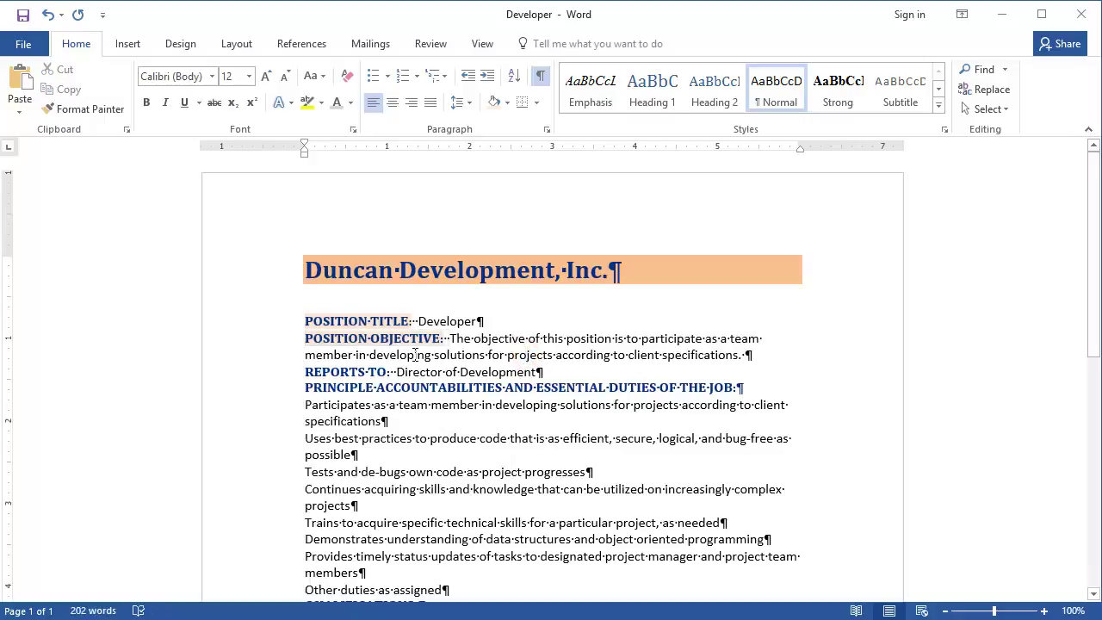
click(306, 321)
drag(305, 387, 740, 388)
scroll(474, 416, down, 4)
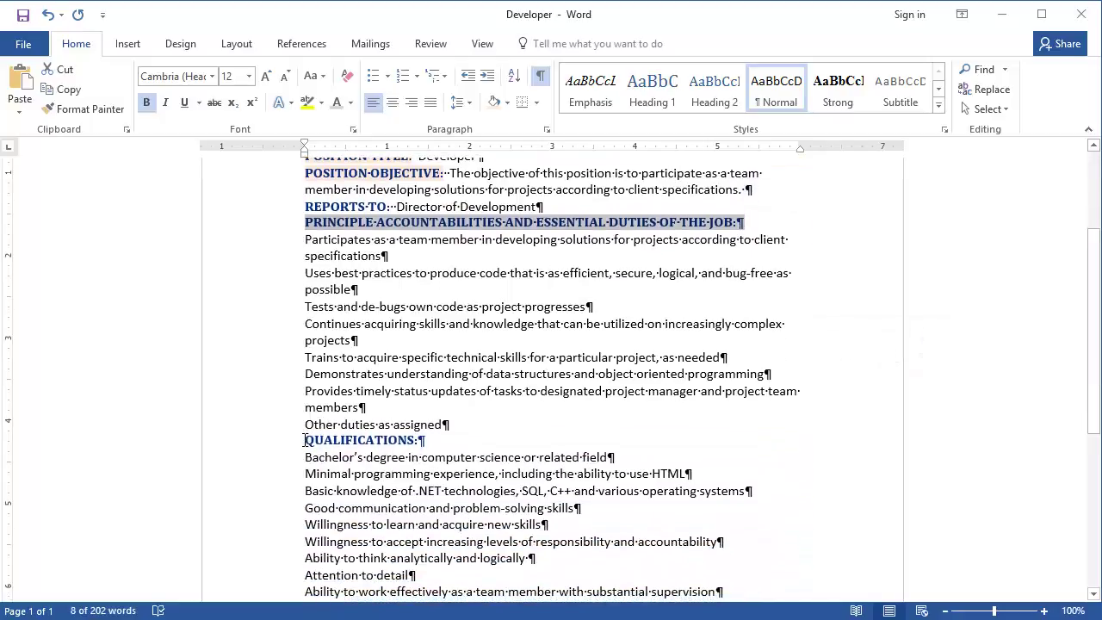
drag(305, 440, 428, 444)
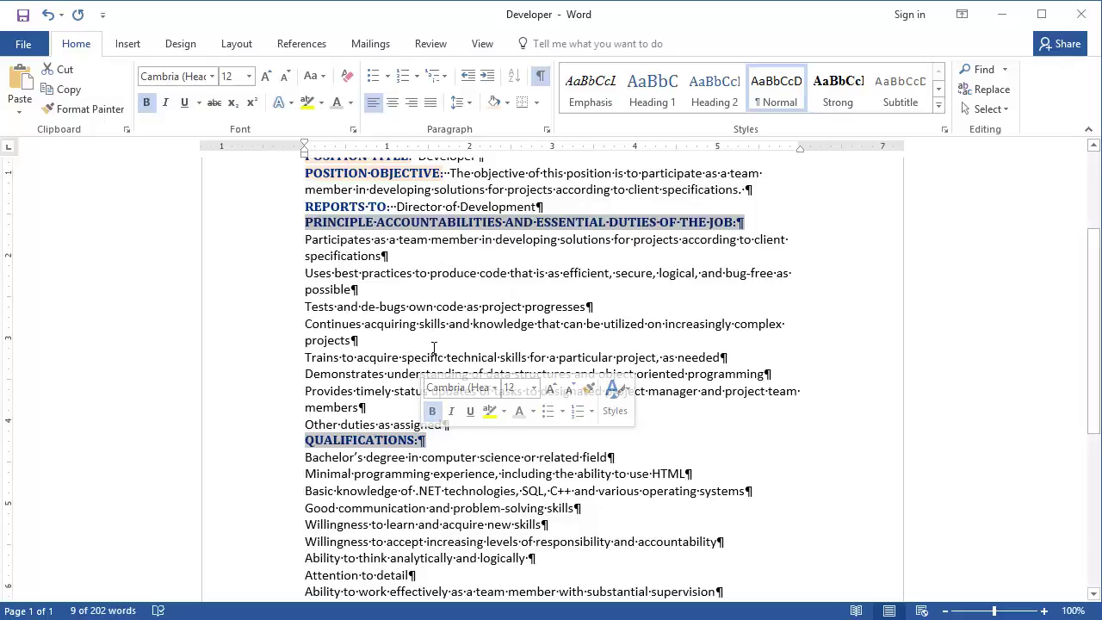
scroll(434, 348, down, 1)
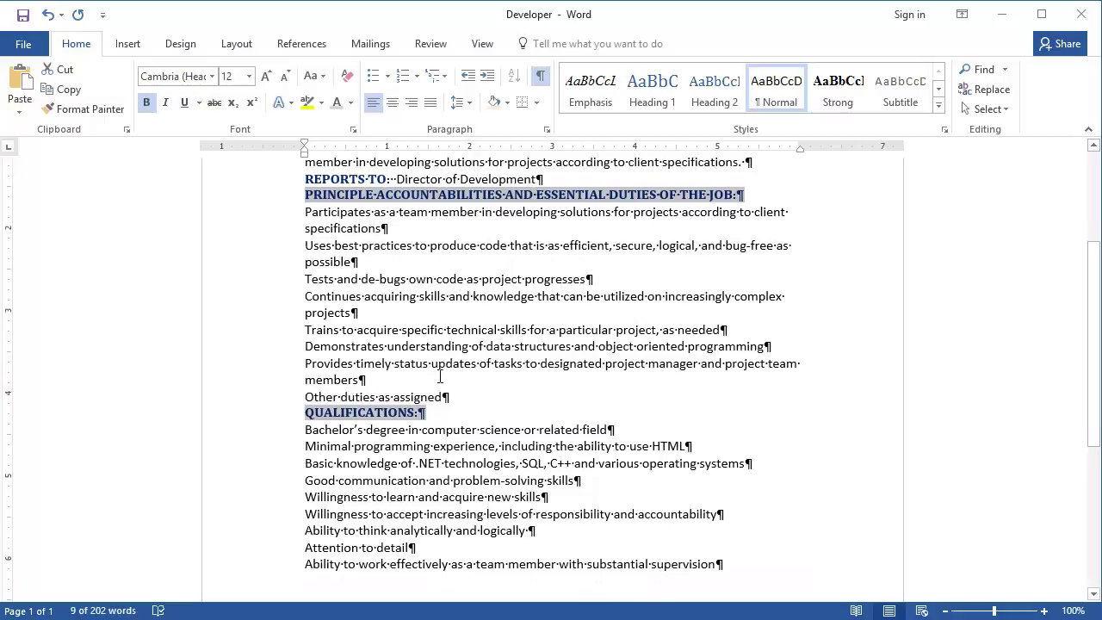
scroll(439, 377, up, 2)
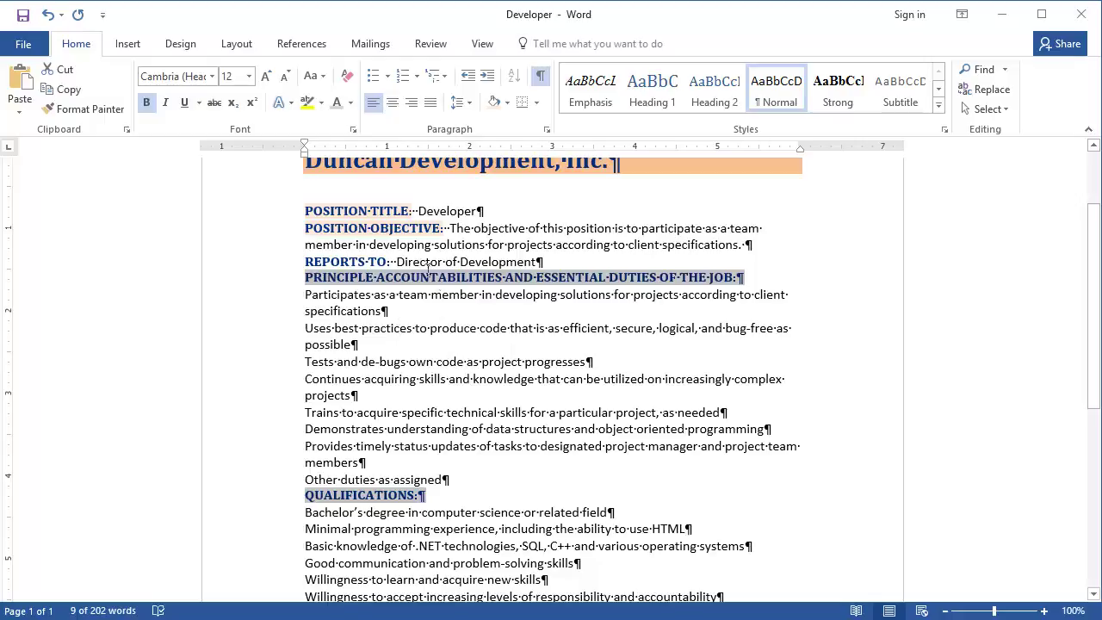
- Shade only the REPORTS TO: label with the same light orange used on the POSITION TITLE: and POSITION OBJECTIVE: labels
click(396, 261)
drag(301, 261, 393, 261)
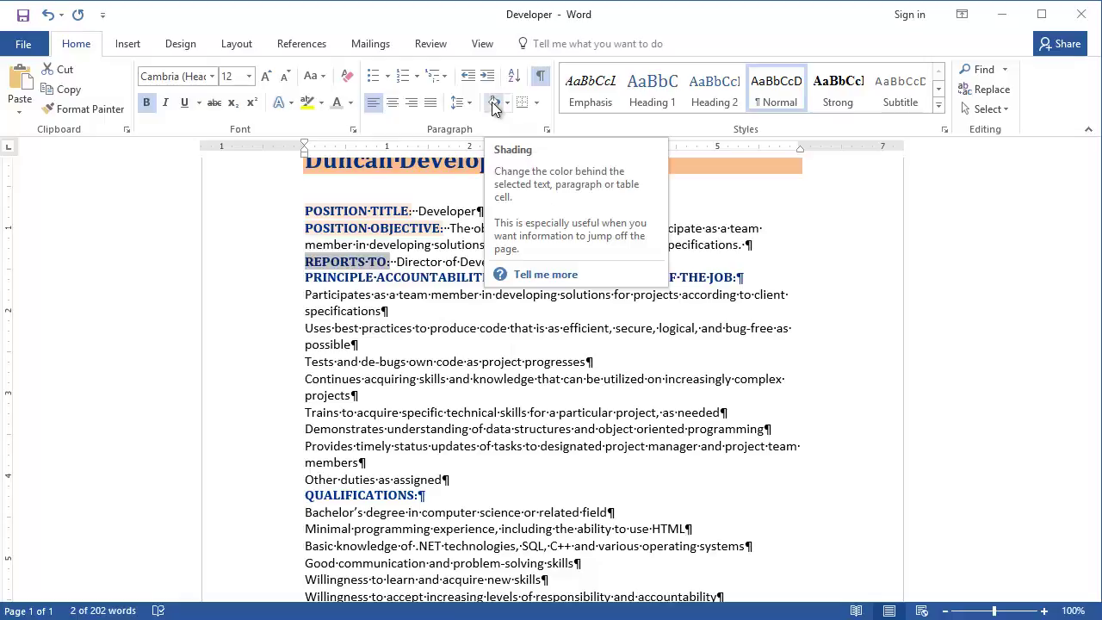
click(492, 102)
click(385, 252)
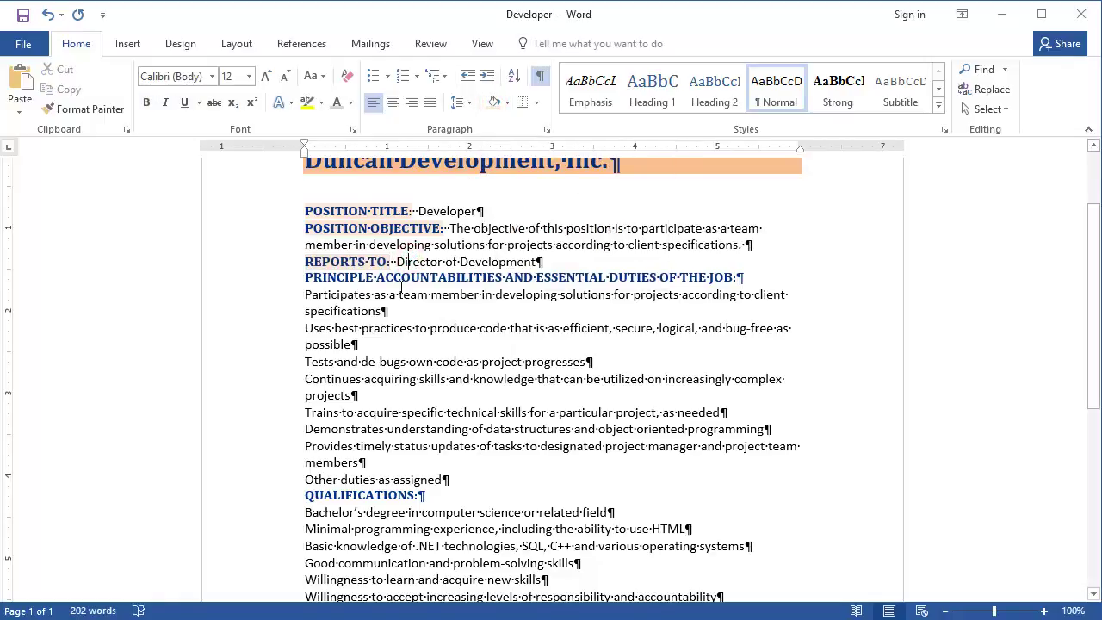
- Apply a 2 ¼ pt Shadow paragraph border in the darkest orange theme color to the PRINCIPLE ACCOUNTABILITIES and QUALIFICATIONS headings
drag(305, 277, 743, 278)
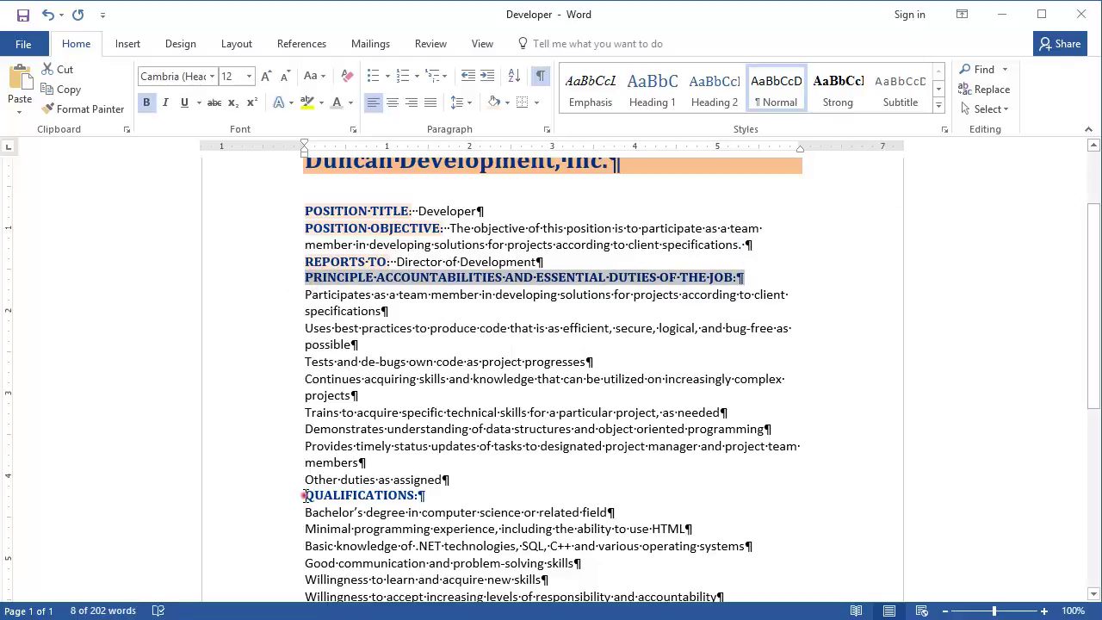
drag(303, 497, 434, 505)
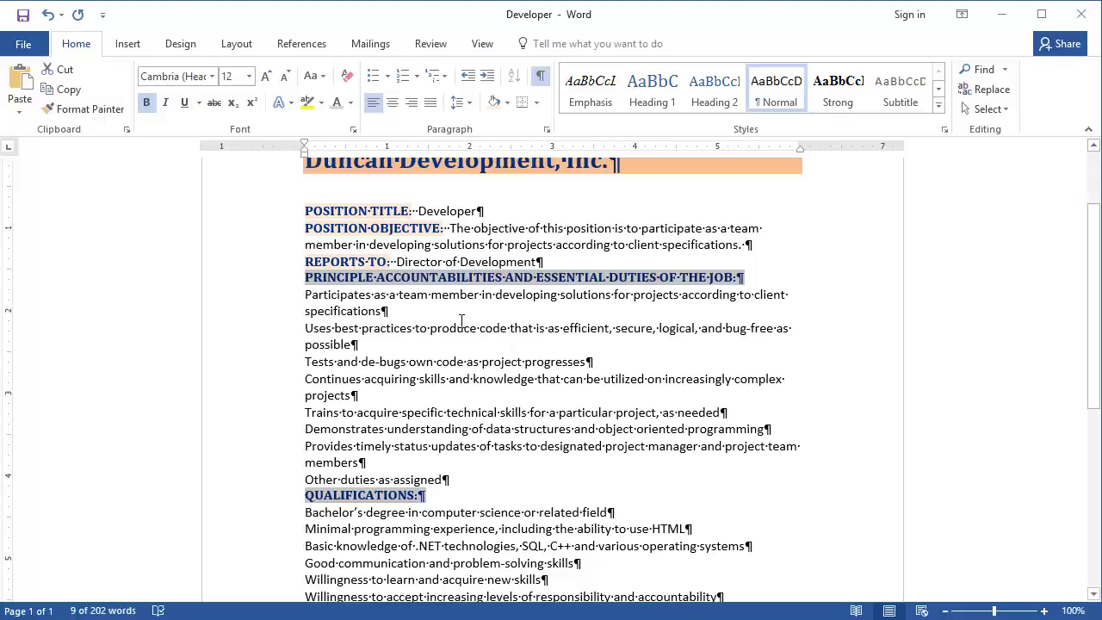
click(535, 103)
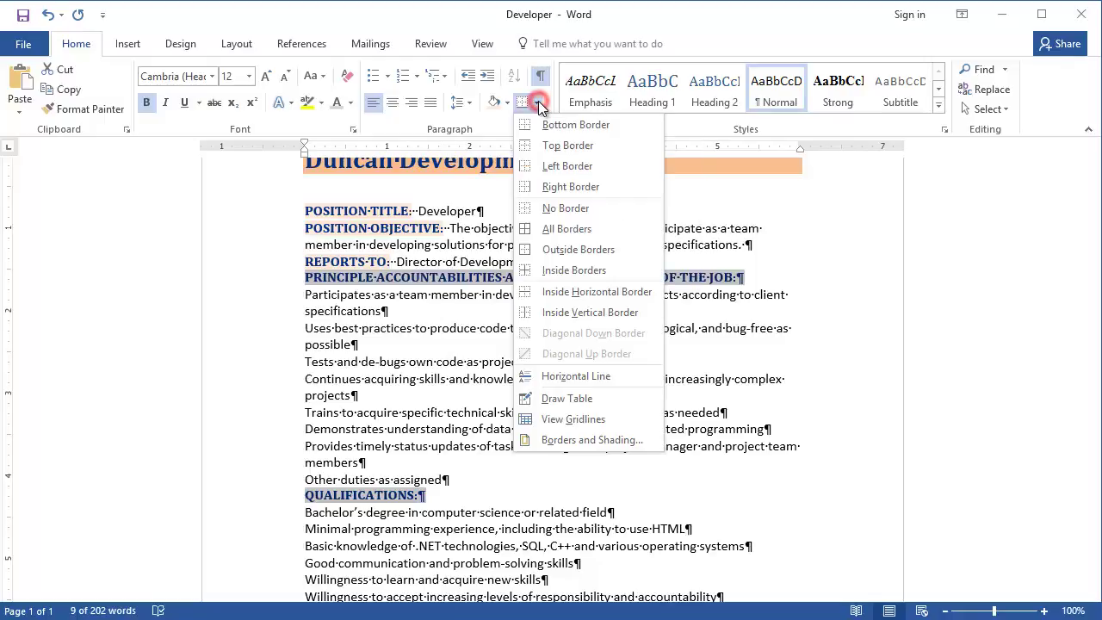
click(592, 441)
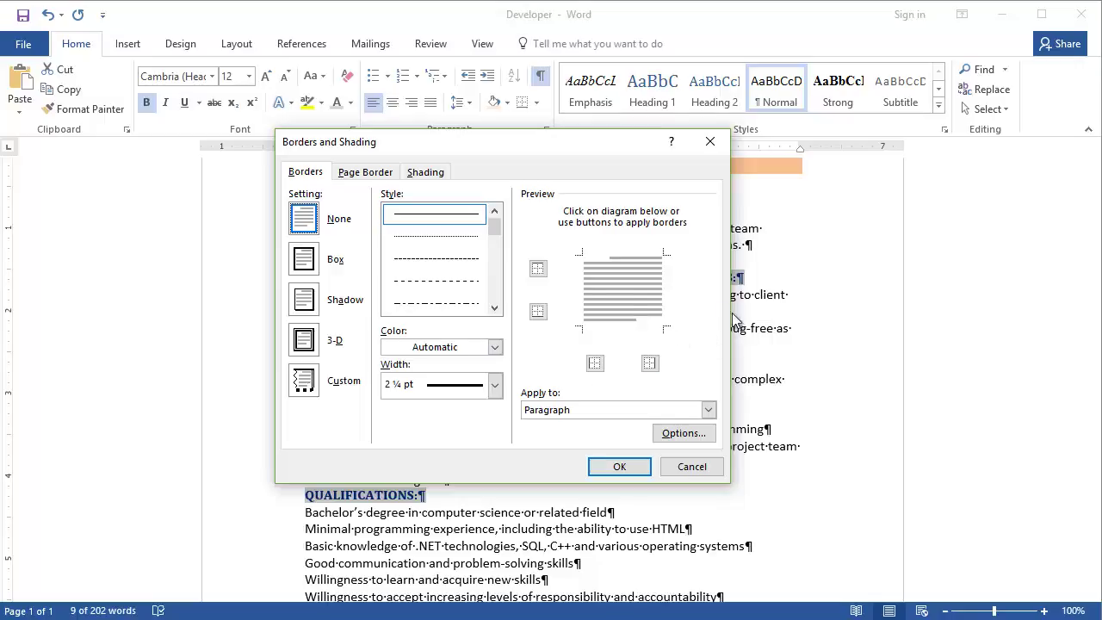
click(305, 301)
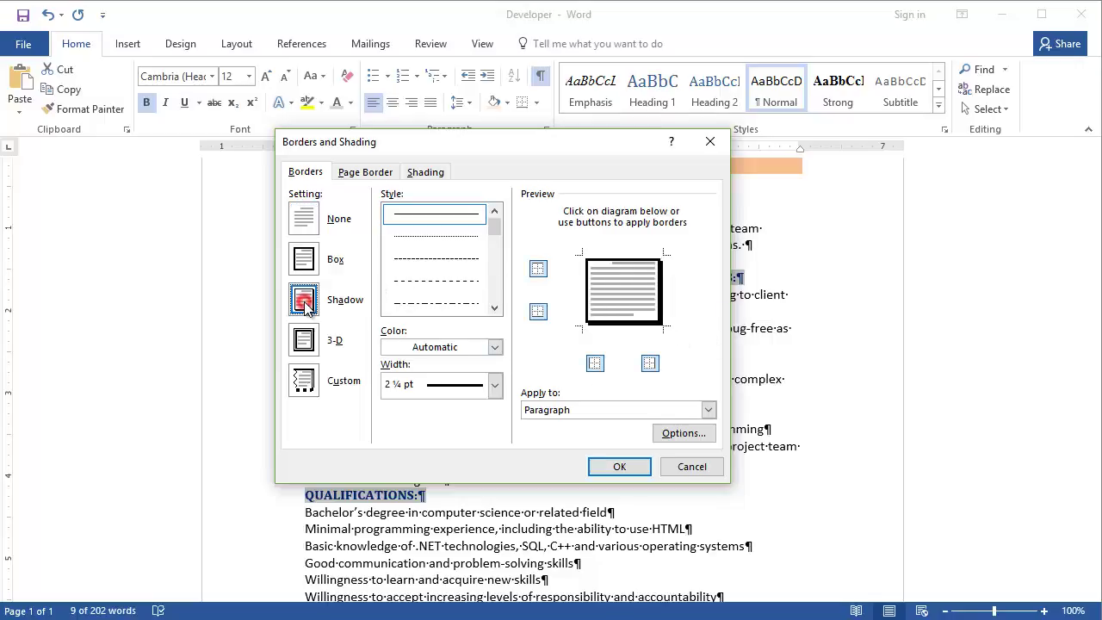
click(495, 385)
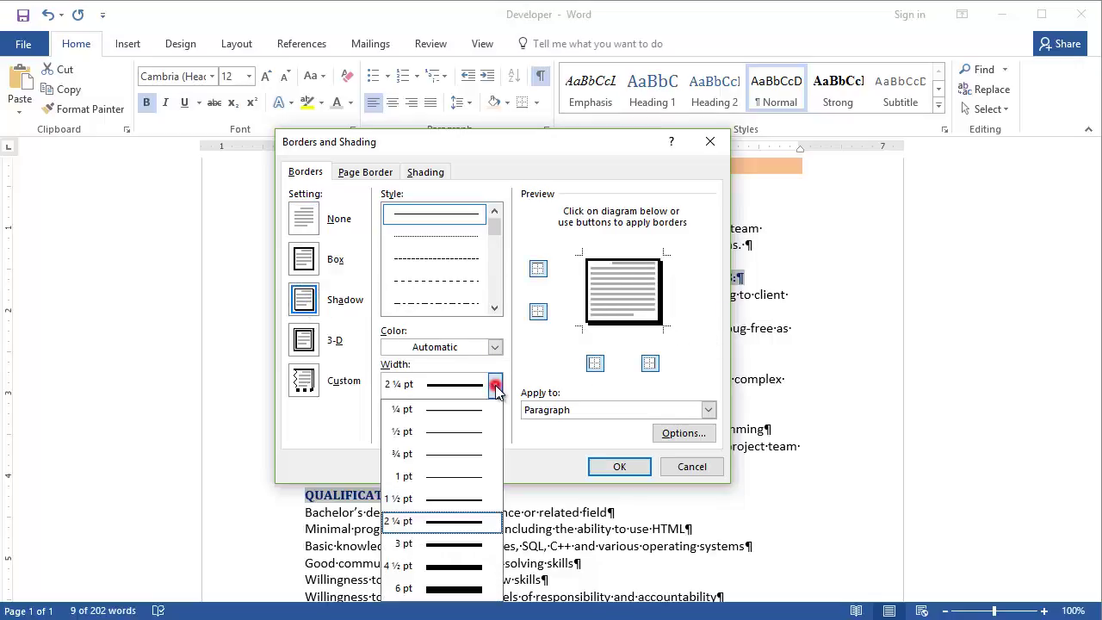
click(416, 523)
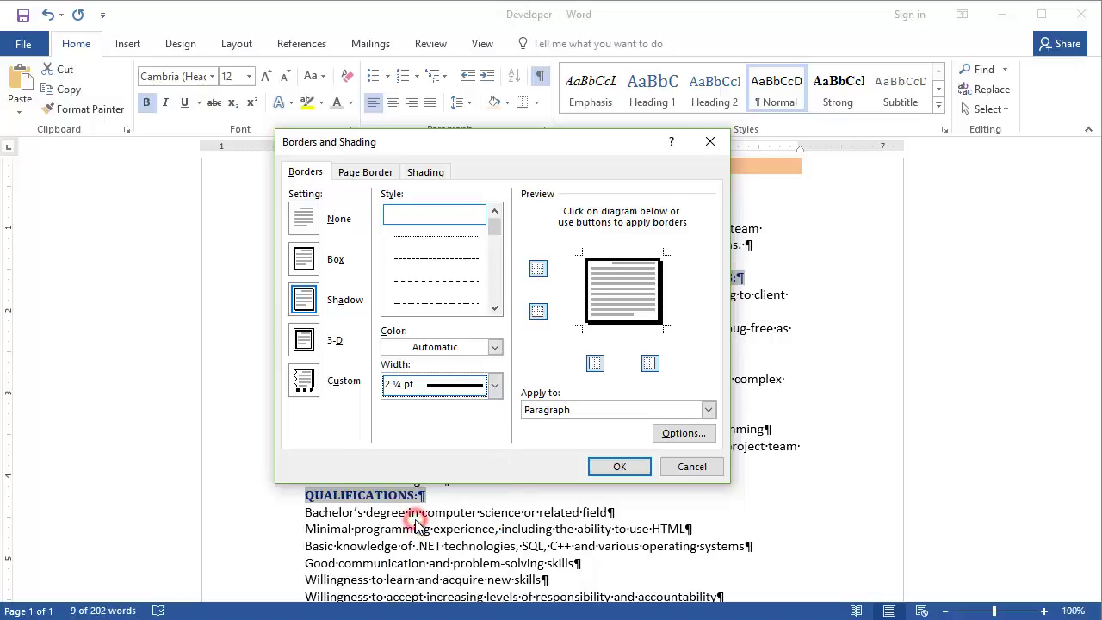
click(495, 347)
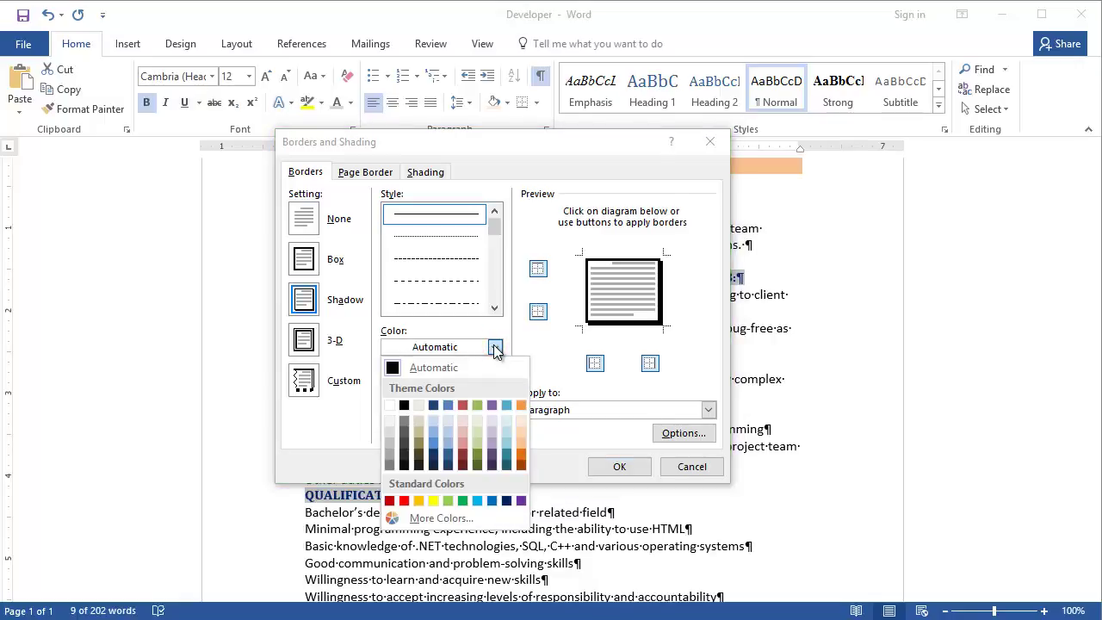
click(521, 464)
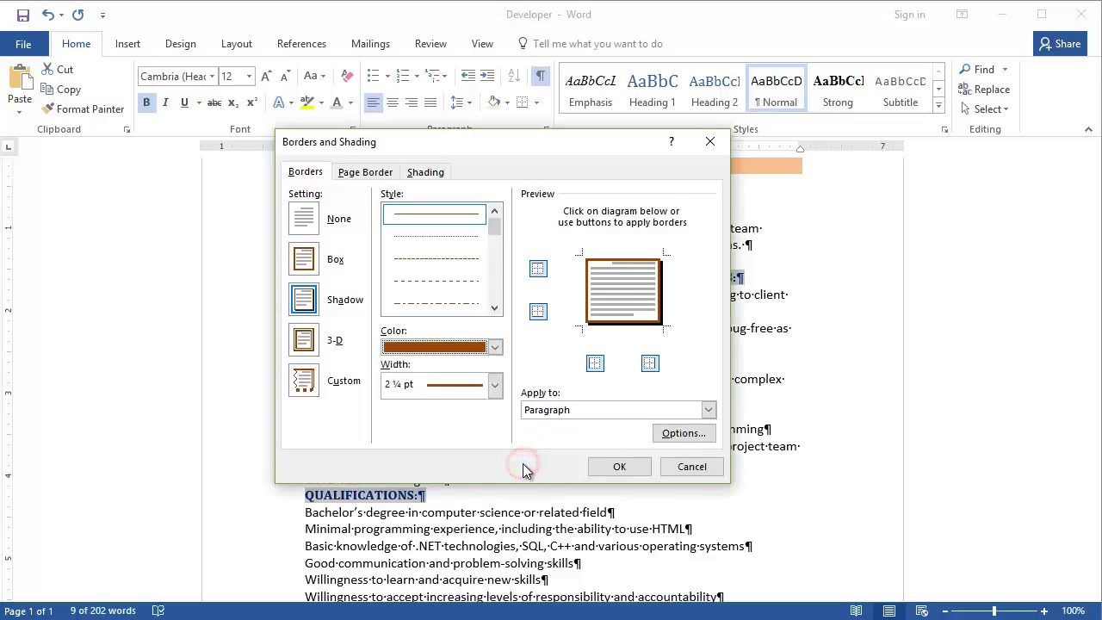
click(620, 468)
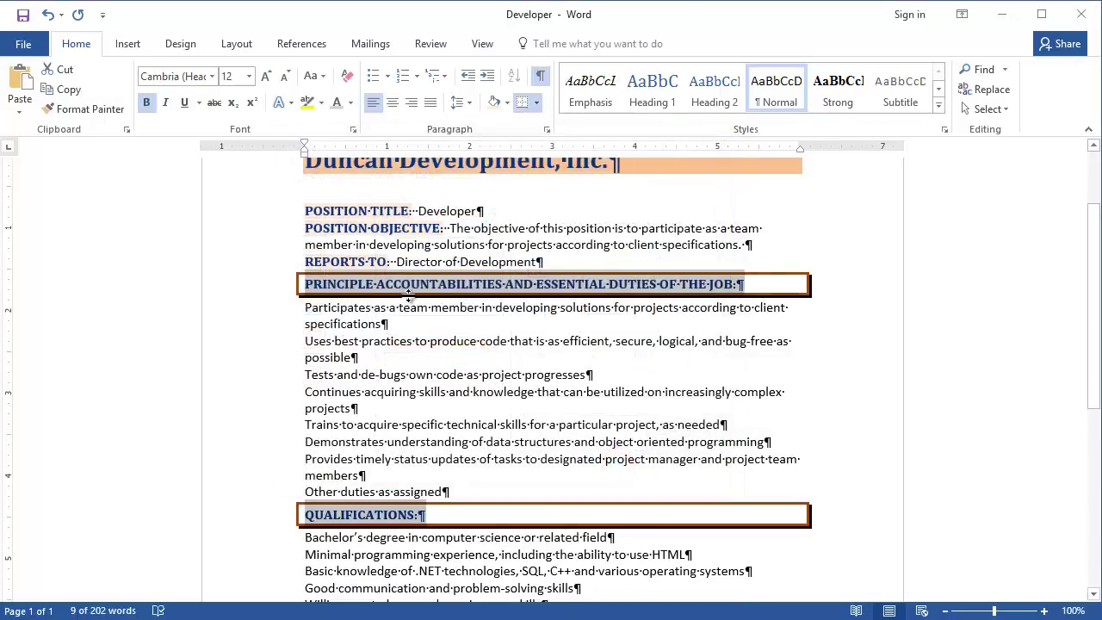
click(726, 310)
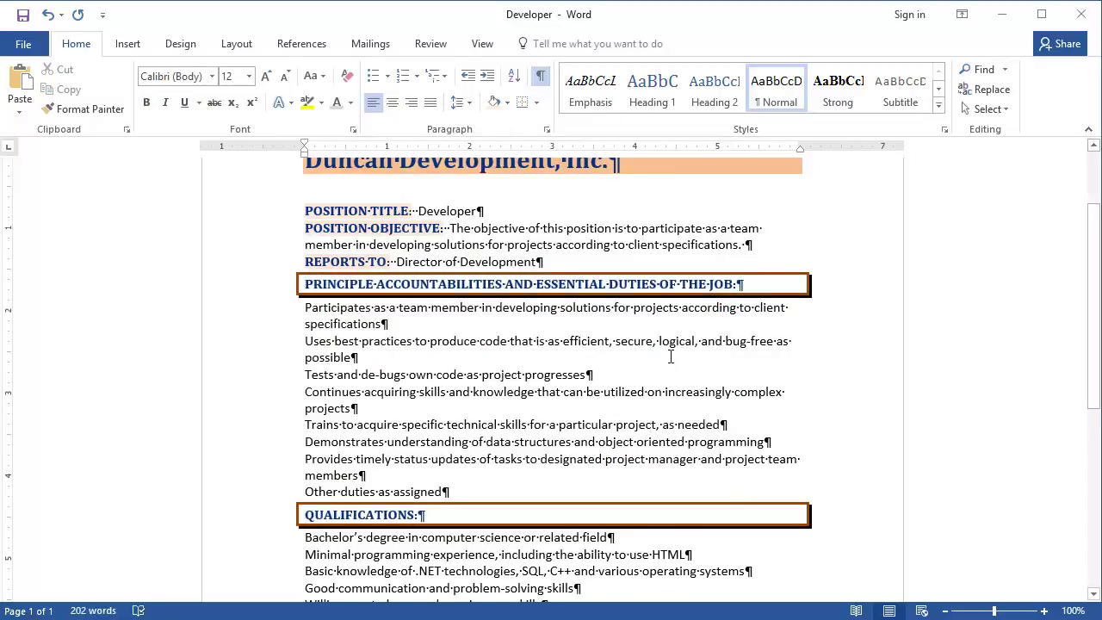
- Set the spacing after the POSITION TITLE: and POSITION OBJECTIVE: paragraphs to 12 pt
scroll(671, 356, down, 2)
scroll(671, 357, up, 2)
click(443, 326)
drag(306, 210, 776, 233)
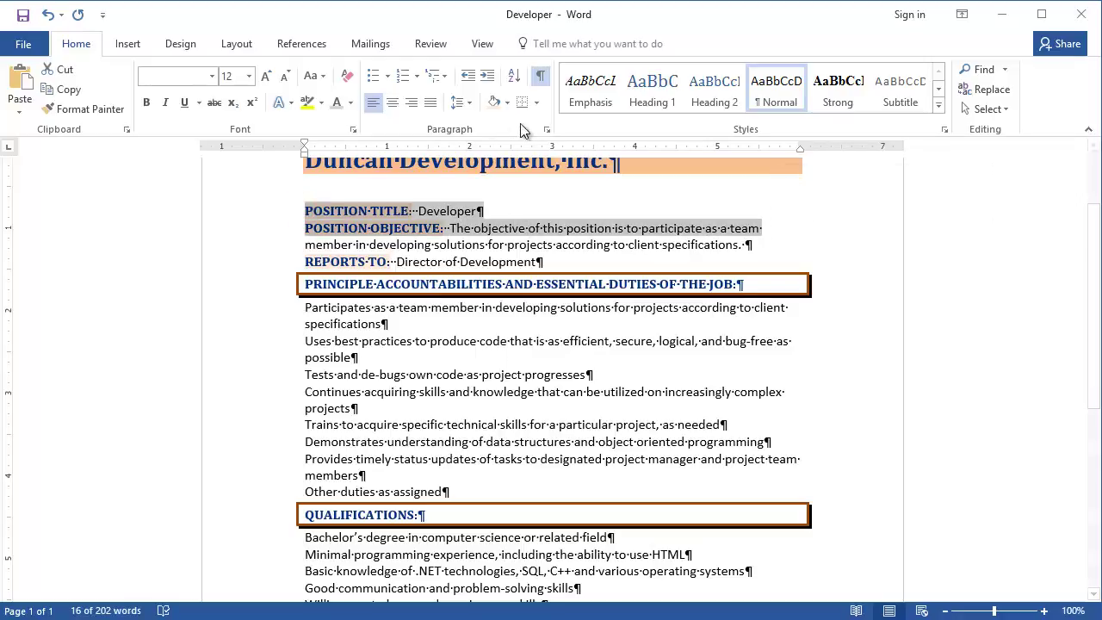
click(547, 128)
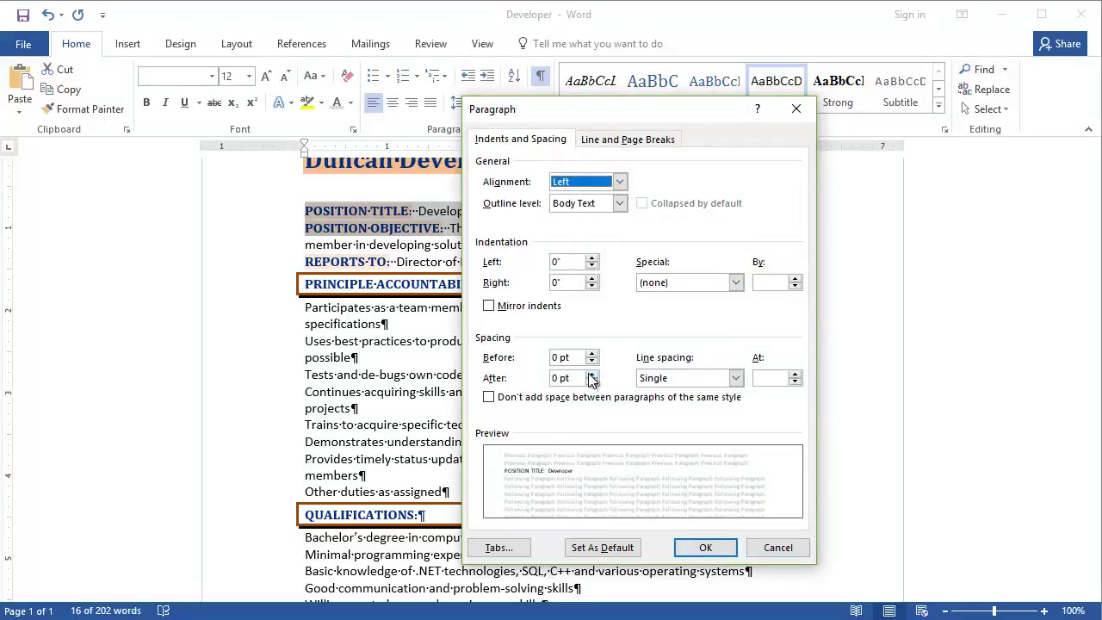
click(592, 377)
click(592, 376)
click(699, 547)
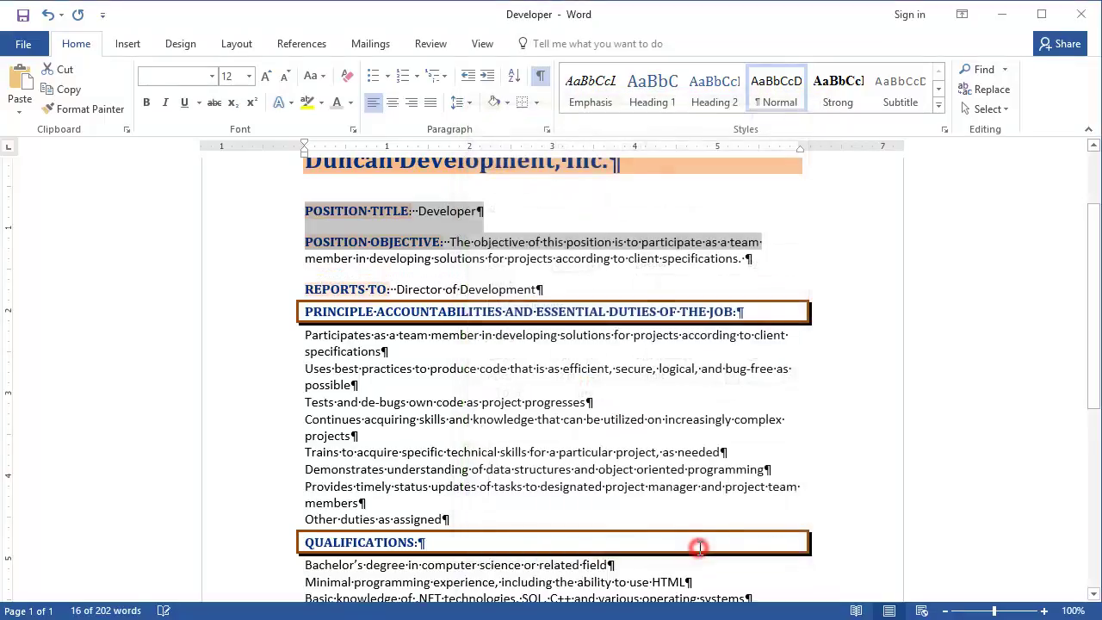
- Set the spacing after the REPORTS TO: paragraph to 24 pt
click(420, 290)
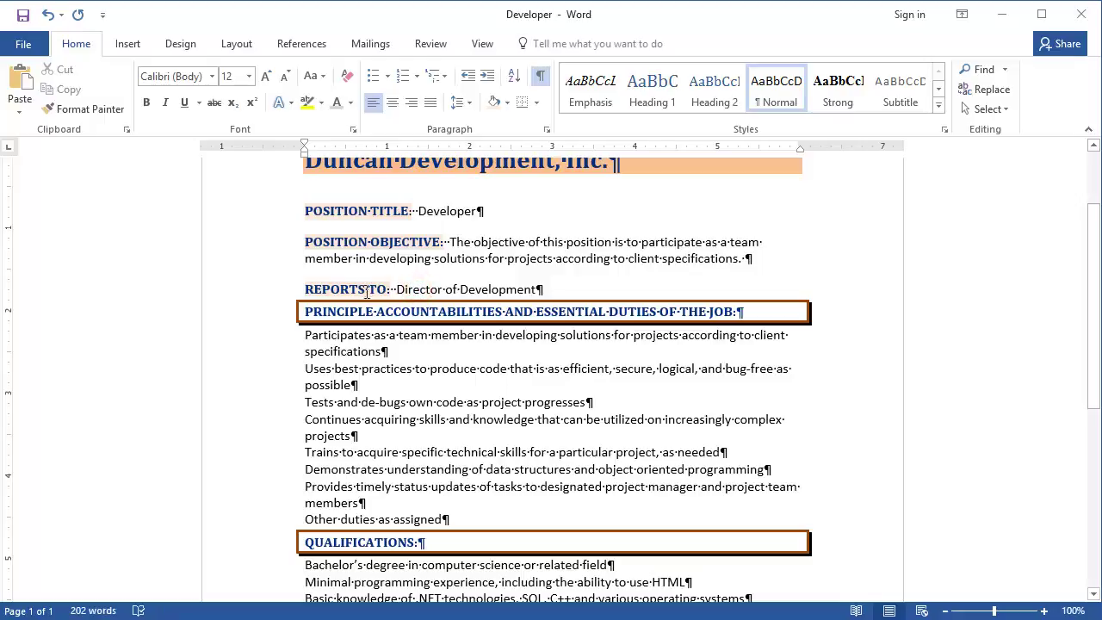
drag(298, 290, 522, 292)
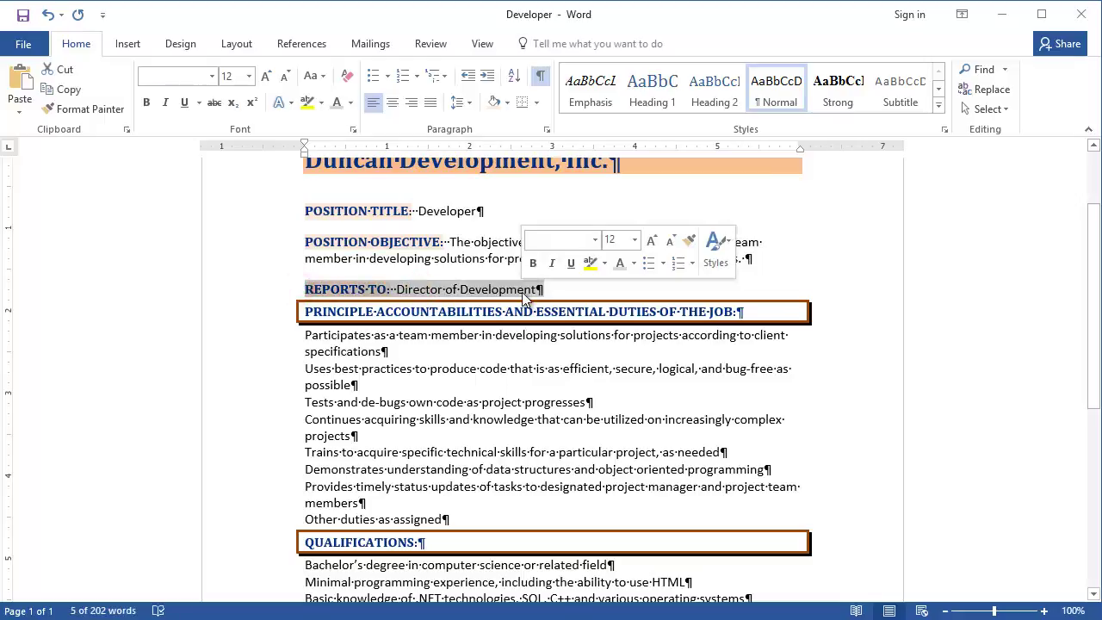
click(517, 290)
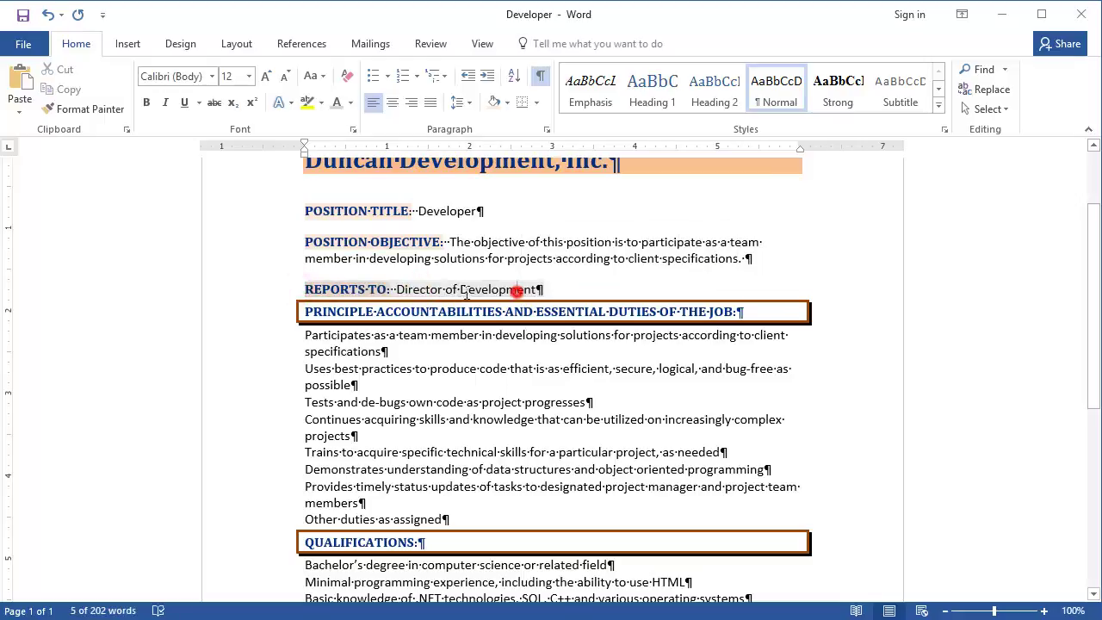
click(302, 290)
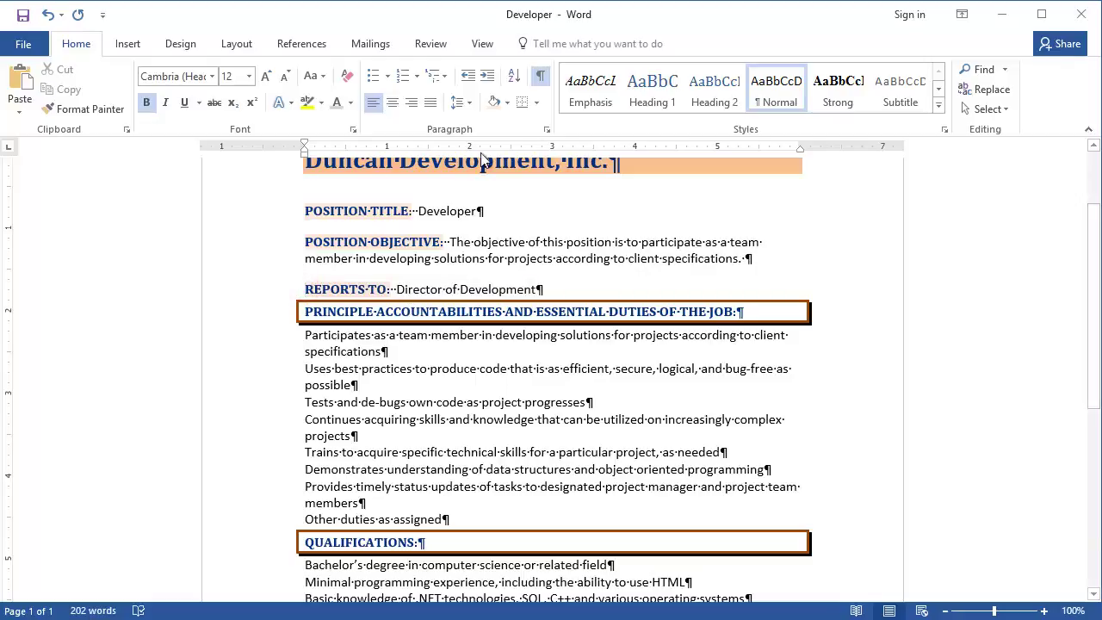
click(546, 129)
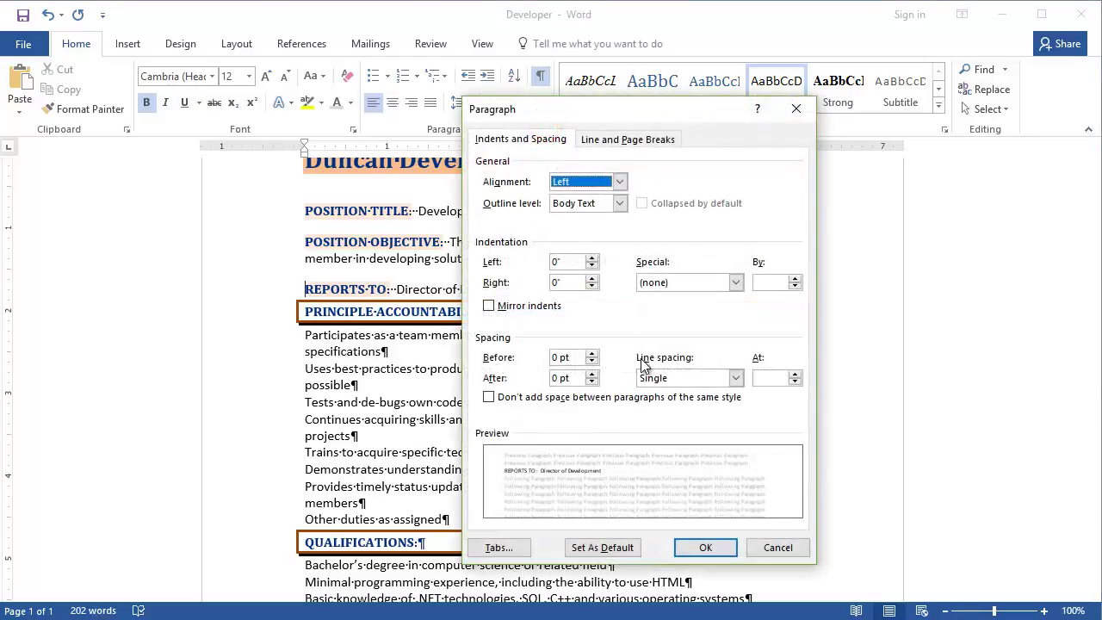
click(591, 374)
click(592, 374)
click(592, 373)
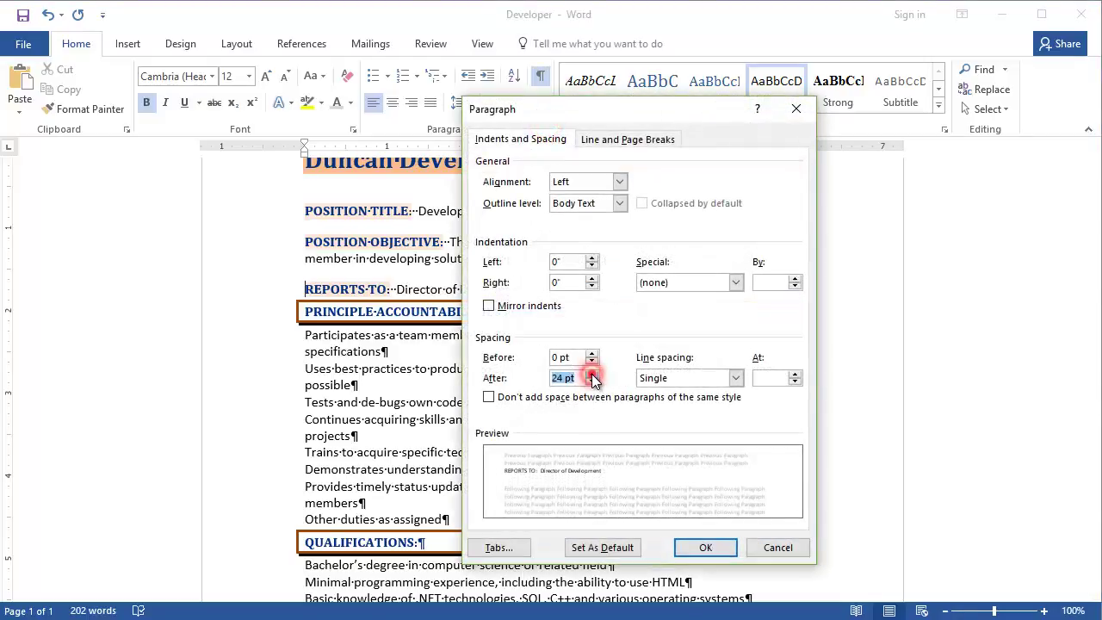
click(591, 374)
click(706, 548)
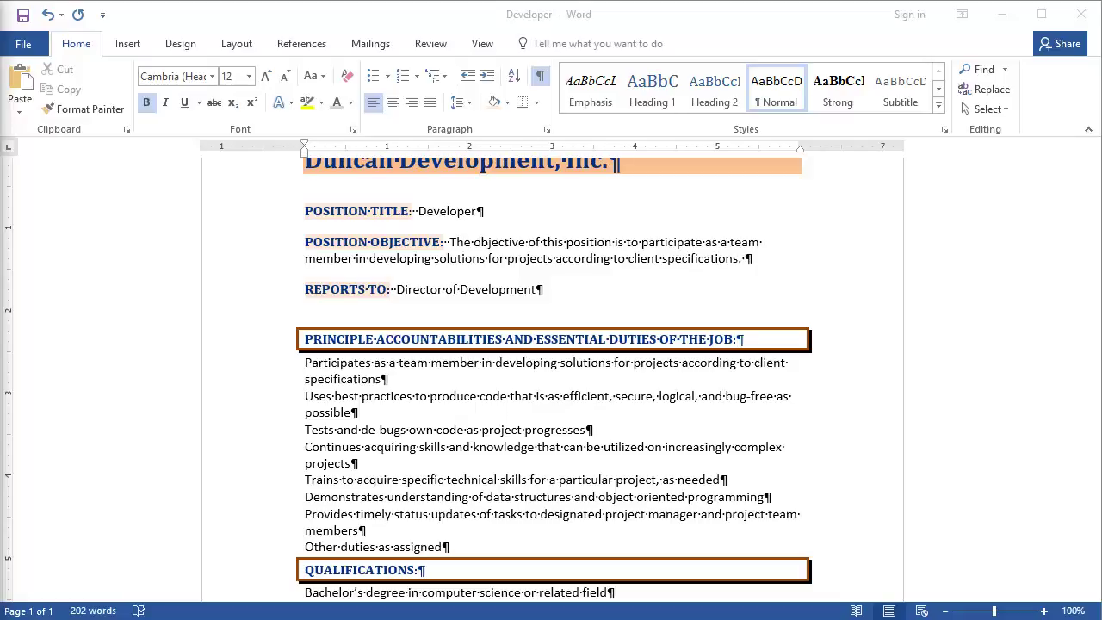
- Format all the duties paragraphs under the PRINCIPLE ACCOUNTABILITIES heading as a list with solid black diamond bullets
scroll(352, 390, down, 1)
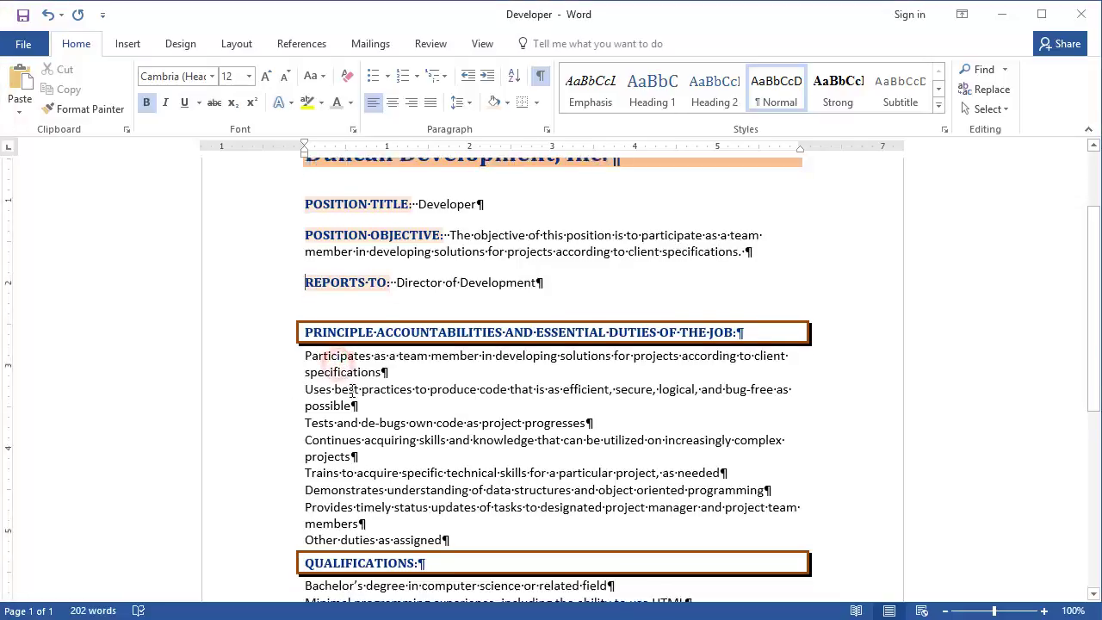
scroll(352, 390, down, 2)
drag(306, 280, 491, 460)
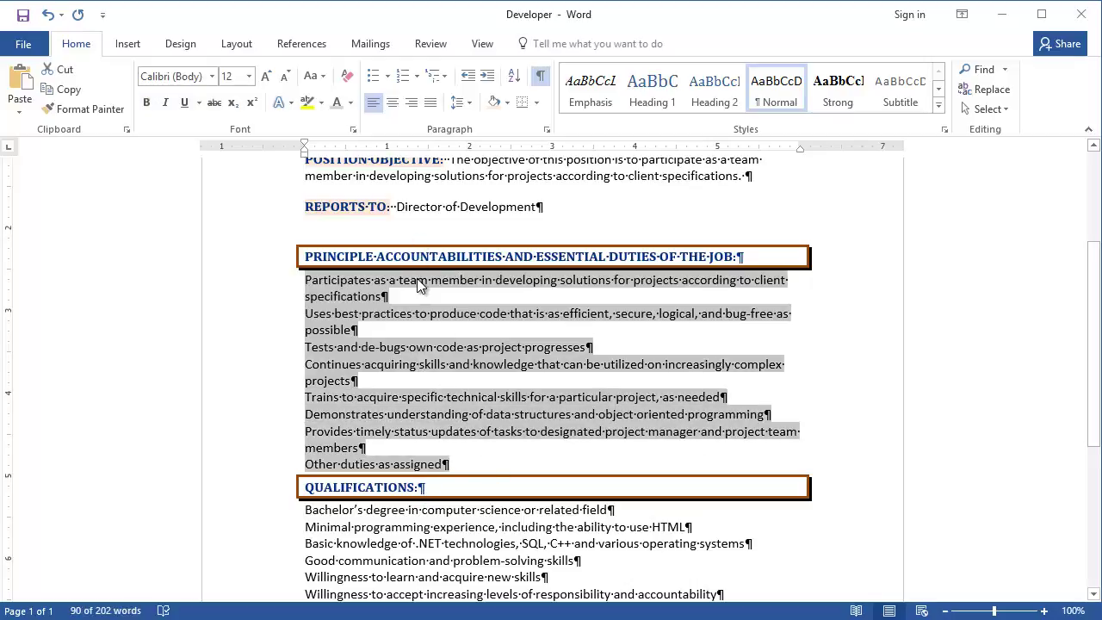
click(388, 77)
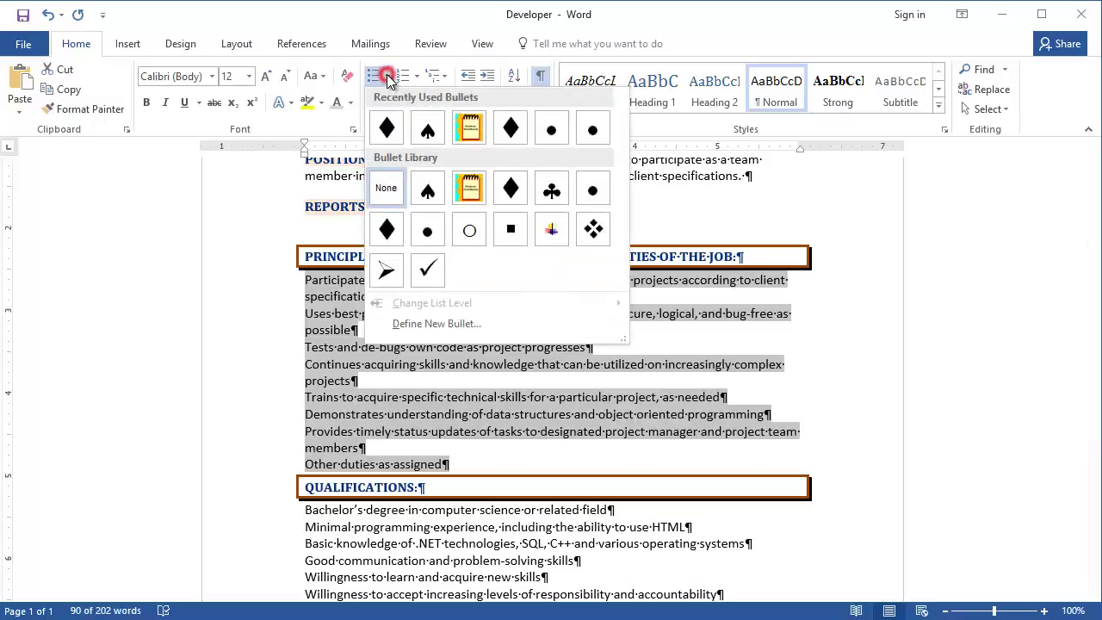
click(387, 129)
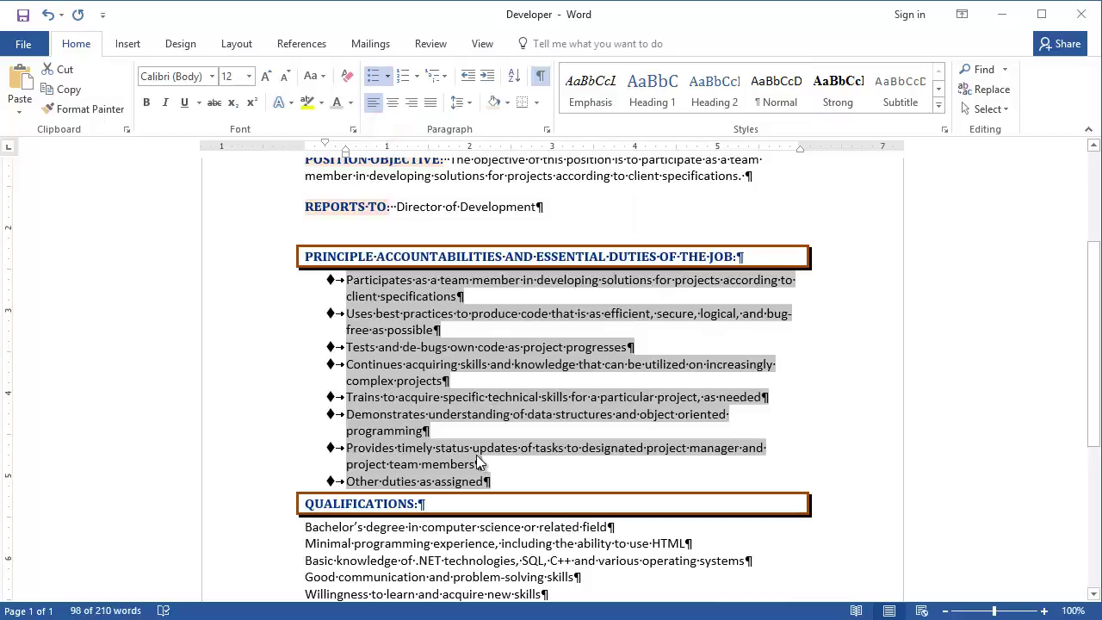
click(473, 447)
- Format all the paragraphs under the QUALIFICATIONS heading as a list with the same solid black diamond bullets
scroll(473, 448, down, 3)
drag(297, 360, 743, 504)
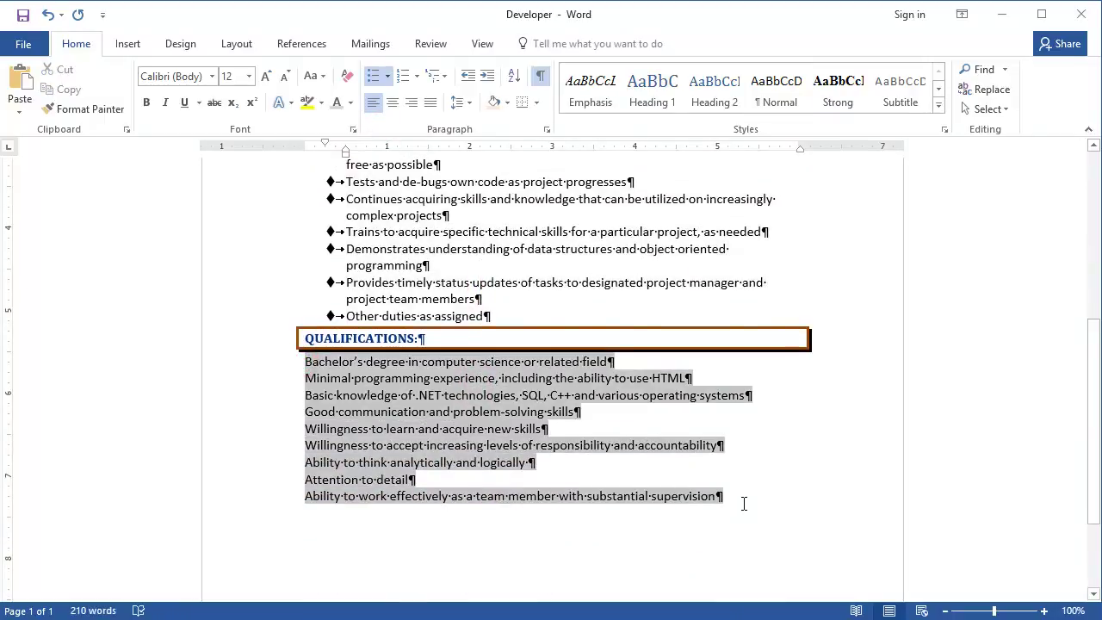
click(387, 76)
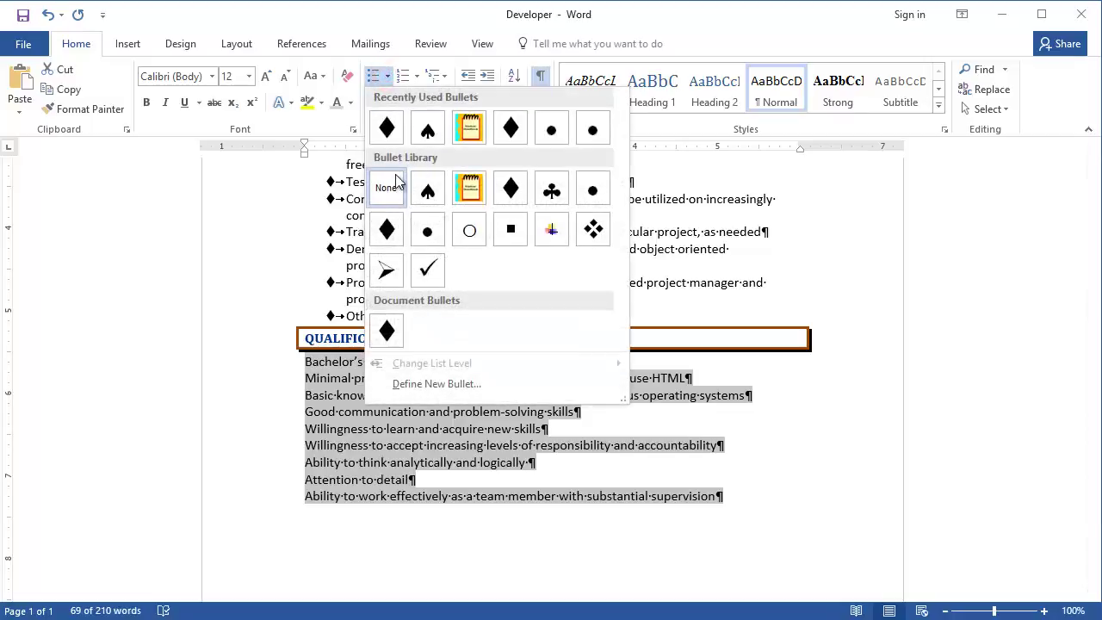
click(387, 129)
click(460, 399)
scroll(461, 399, up, 2)
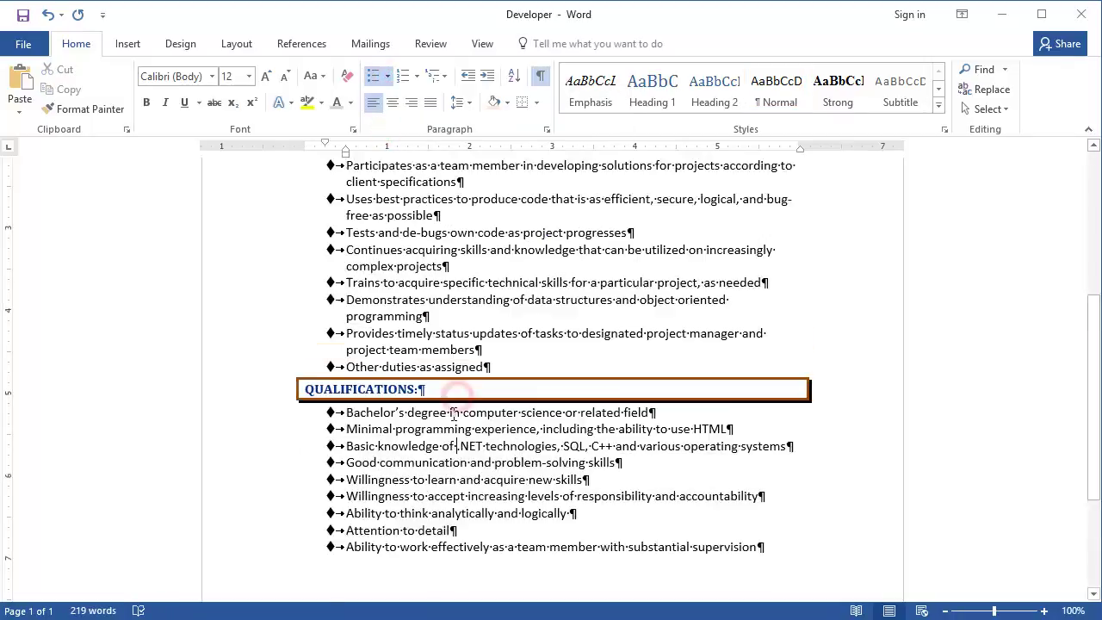
click(343, 224)
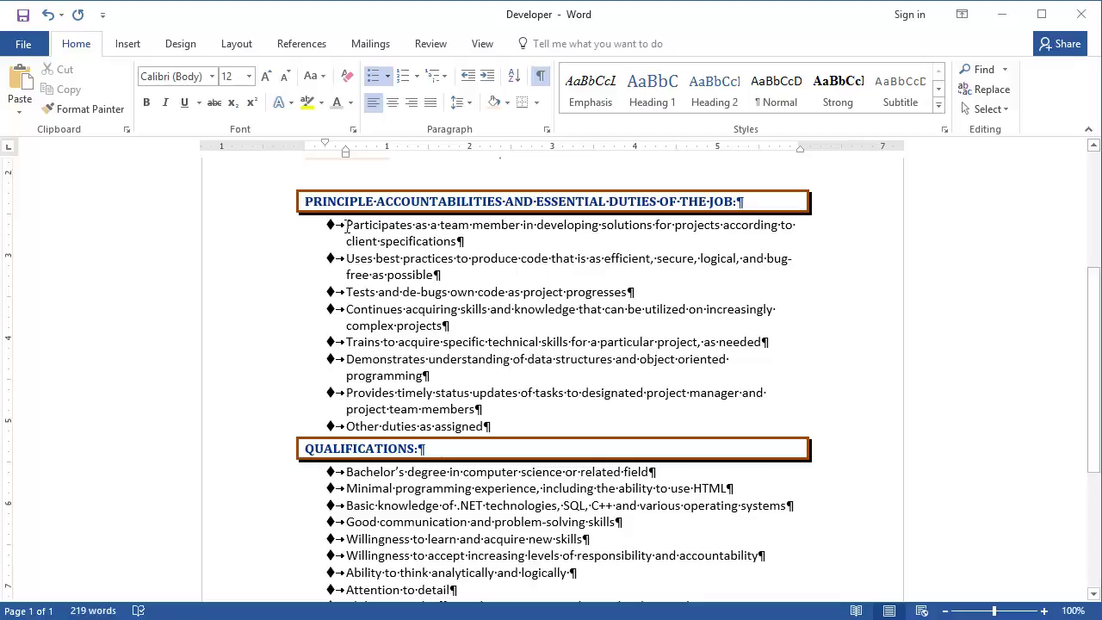
- Set the spacing before the first bulleted paragraph under both the PRINCIPLE ACCOUNTABILITIES and QUALIFICATIONS headings to 12 pt
drag(348, 227, 465, 243)
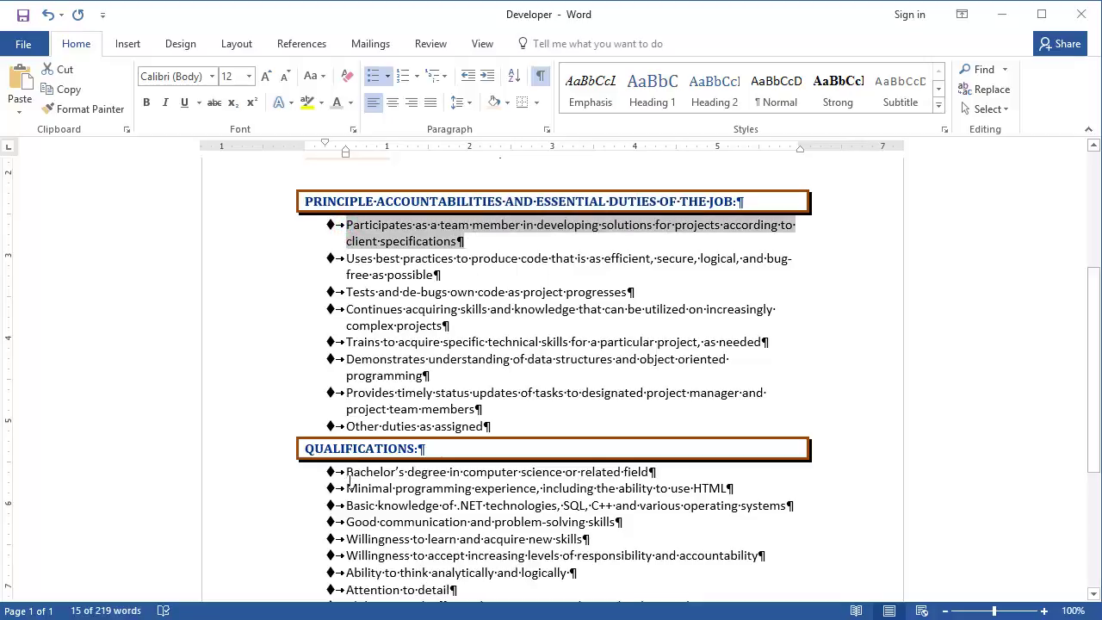
drag(348, 472, 668, 476)
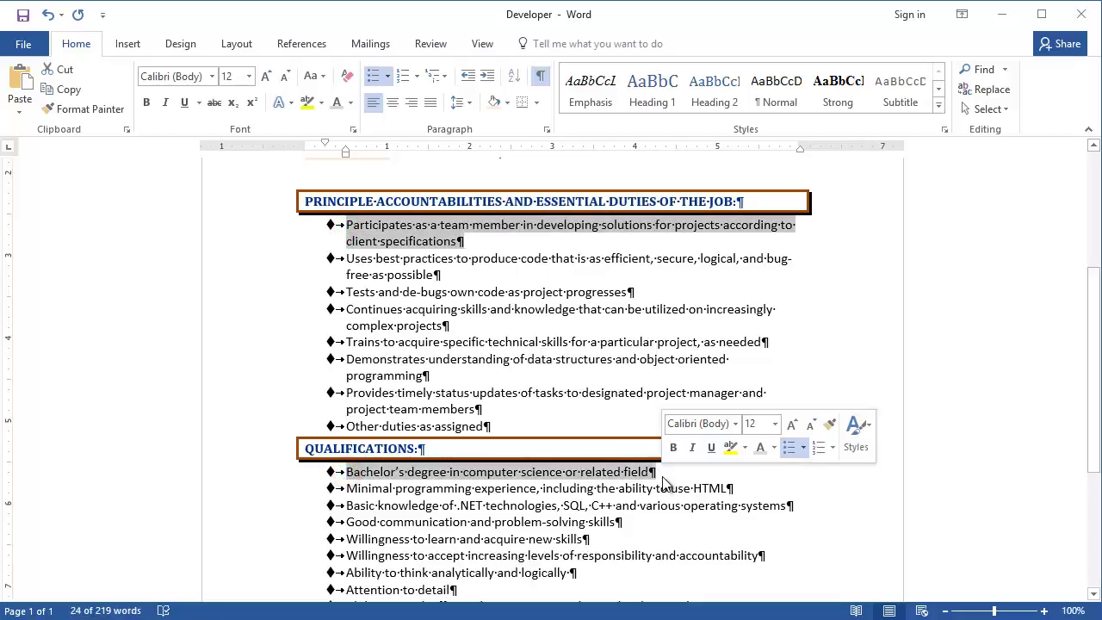
click(547, 129)
click(591, 353)
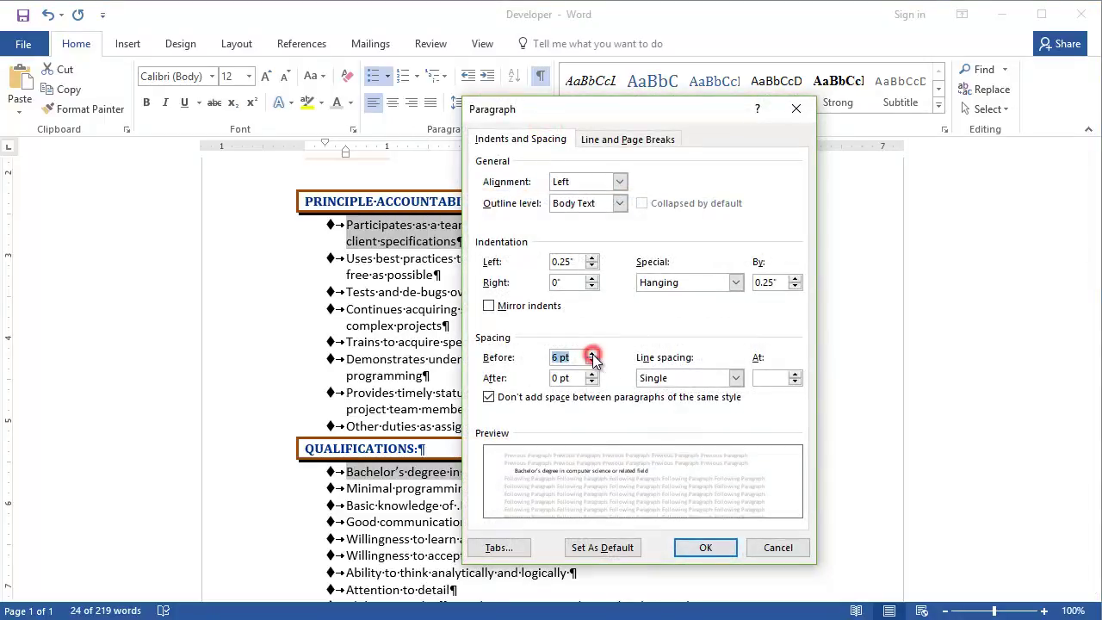
click(592, 353)
click(700, 548)
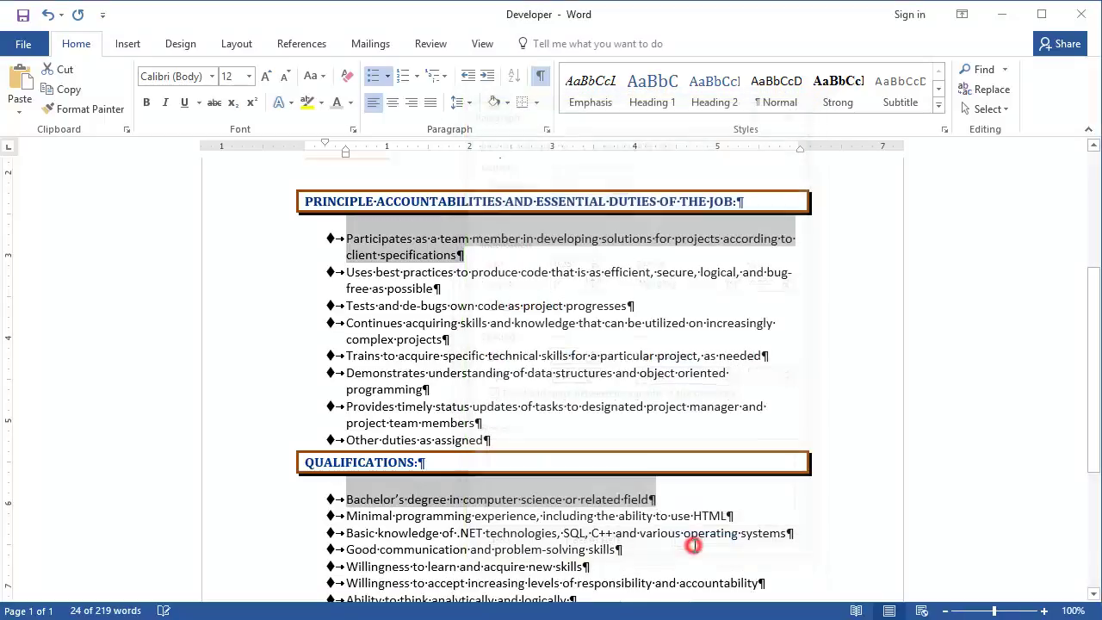
click(444, 259)
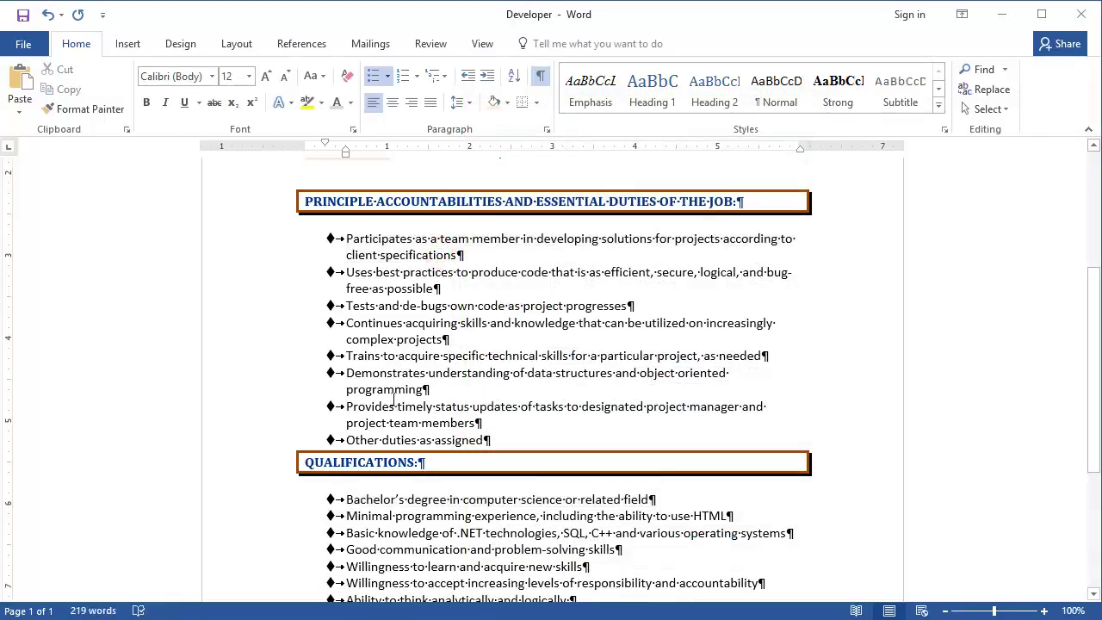
- Set the spacing after the last duties bullet, "Other duties as assigned", to 18 pt
scroll(470, 383, down, 1)
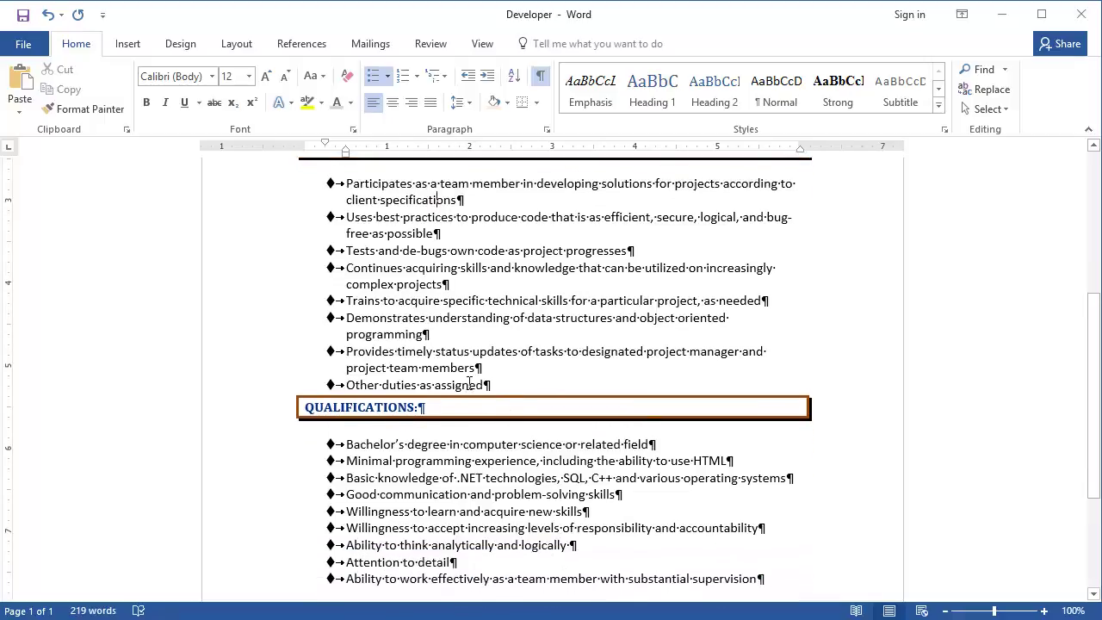
click(345, 385)
scroll(468, 539, down, 2)
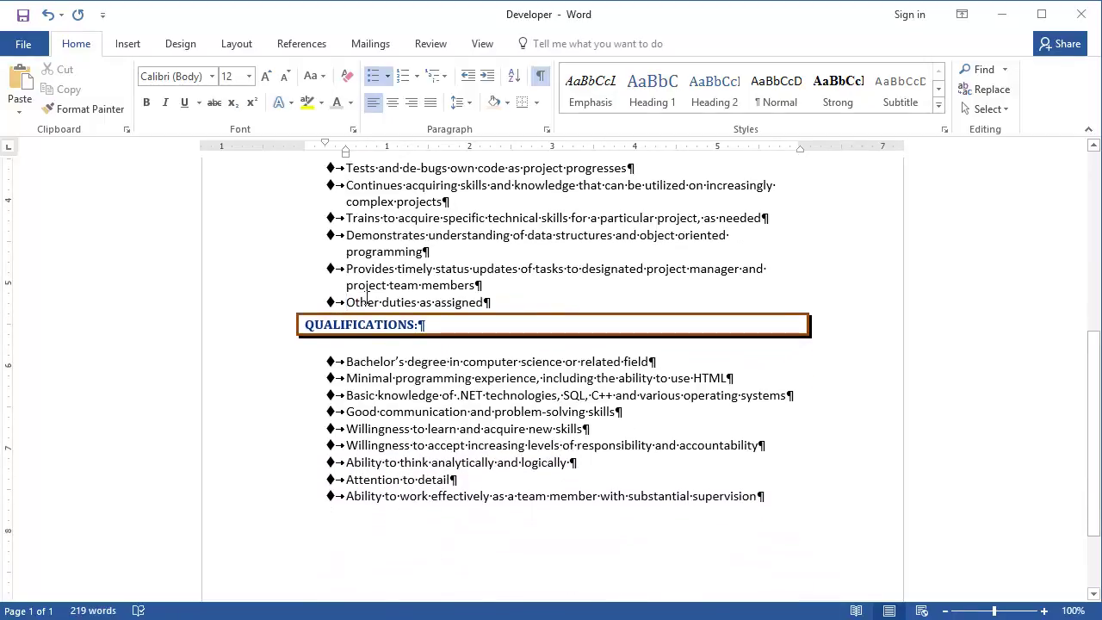
click(546, 132)
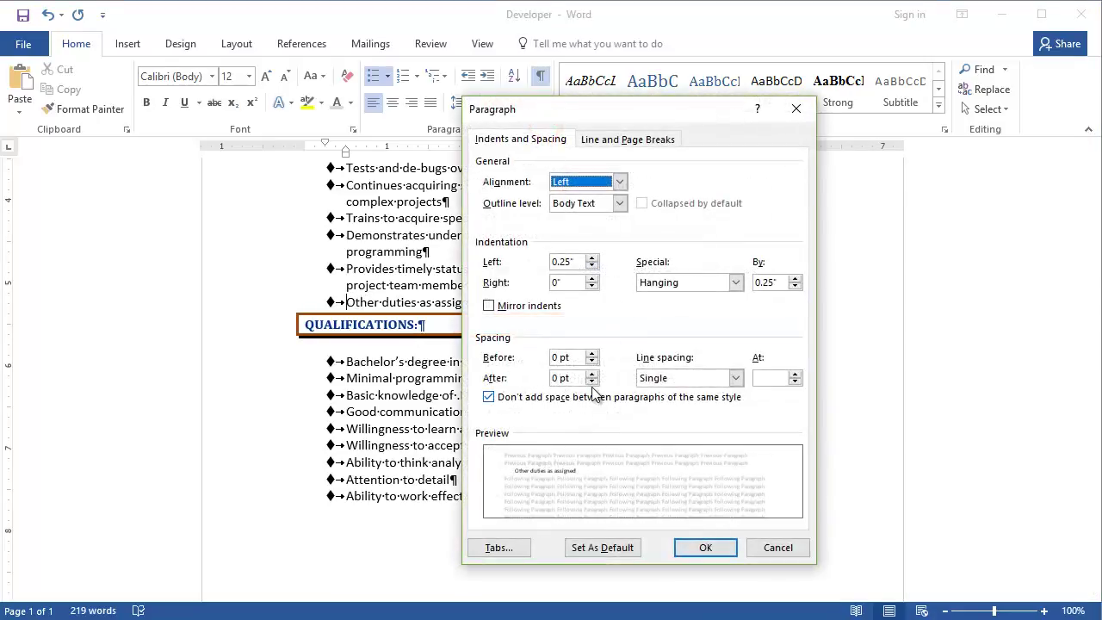
click(591, 374)
click(591, 374)
click(590, 374)
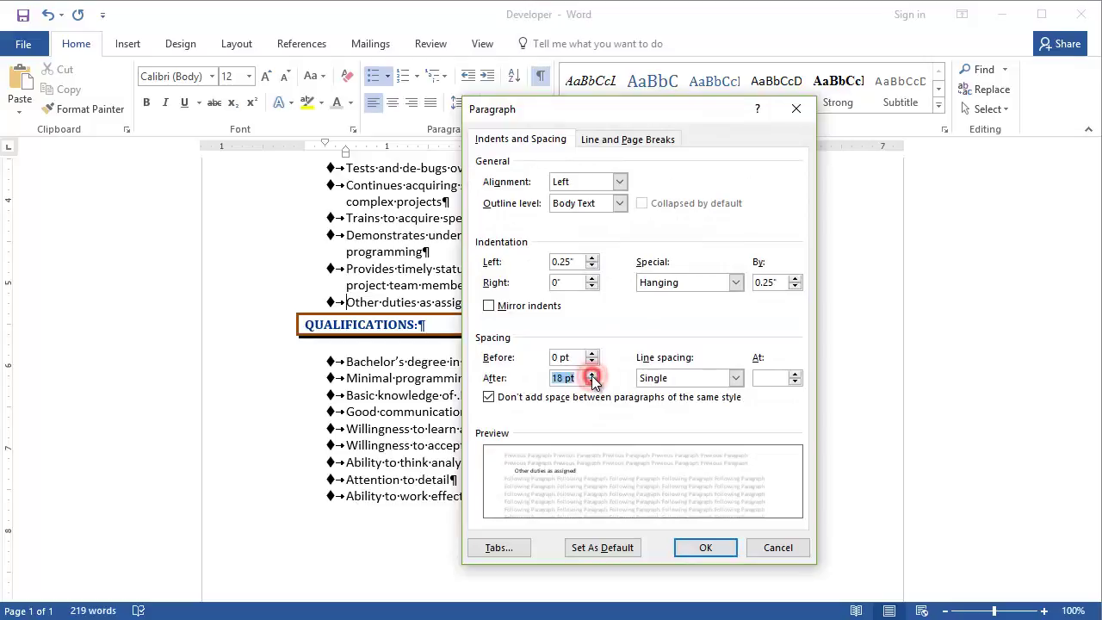
click(706, 548)
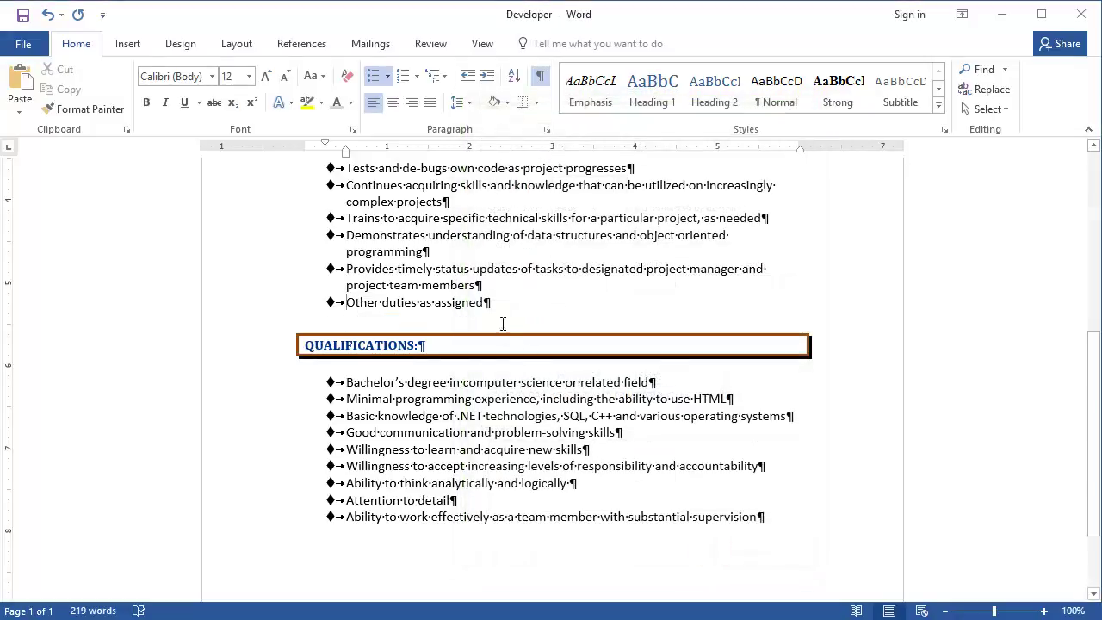
click(512, 298)
- Hide the paragraph marks and other formatting symbols, and review the finished job description
scroll(514, 394, up, 8)
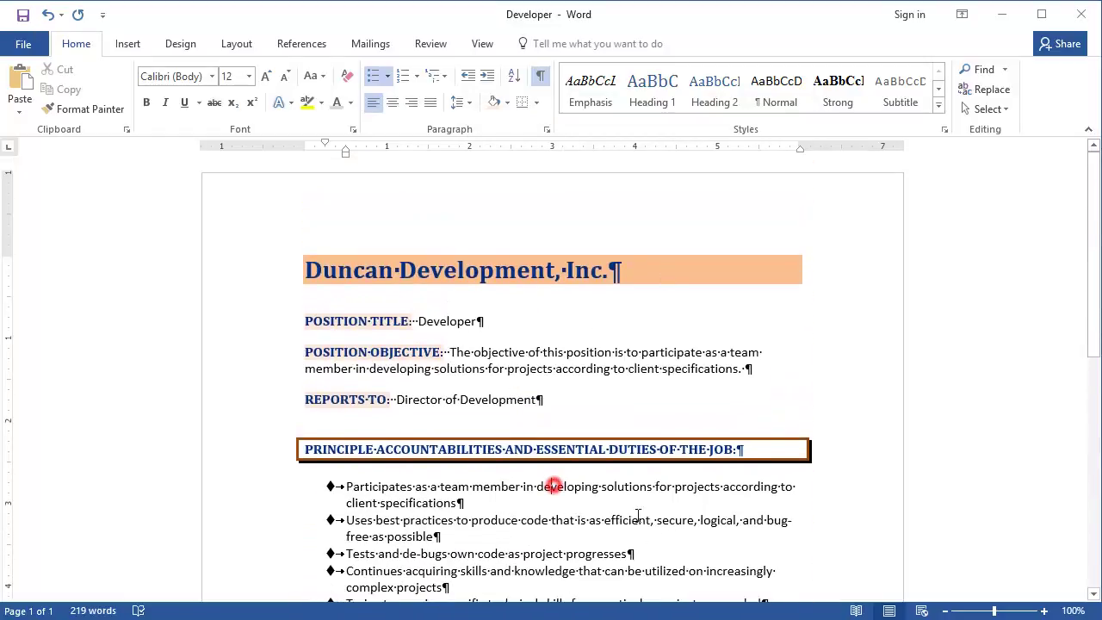
click(540, 78)
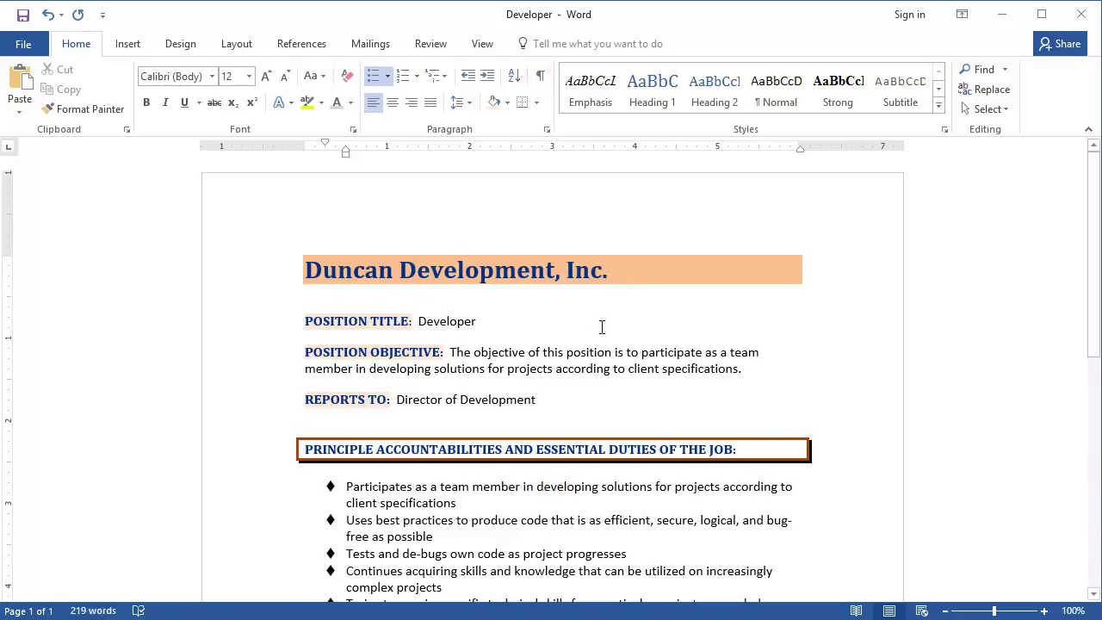
scroll(601, 322, down, 1)
scroll(550, 300, down, 6)
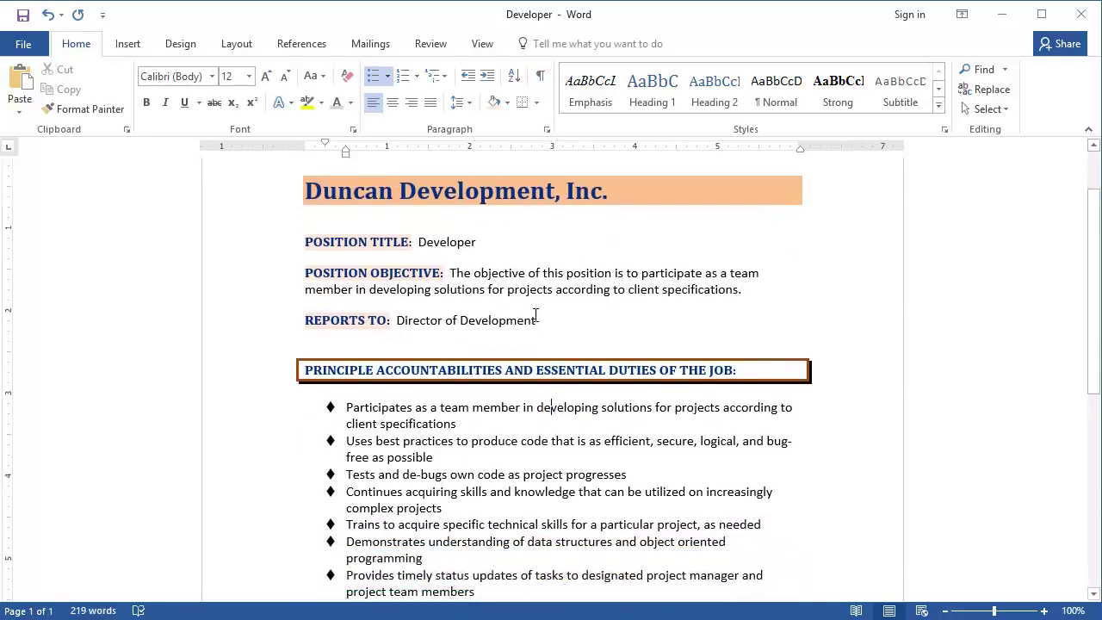
scroll(568, 356, up, 4)
scroll(566, 352, up, 3)
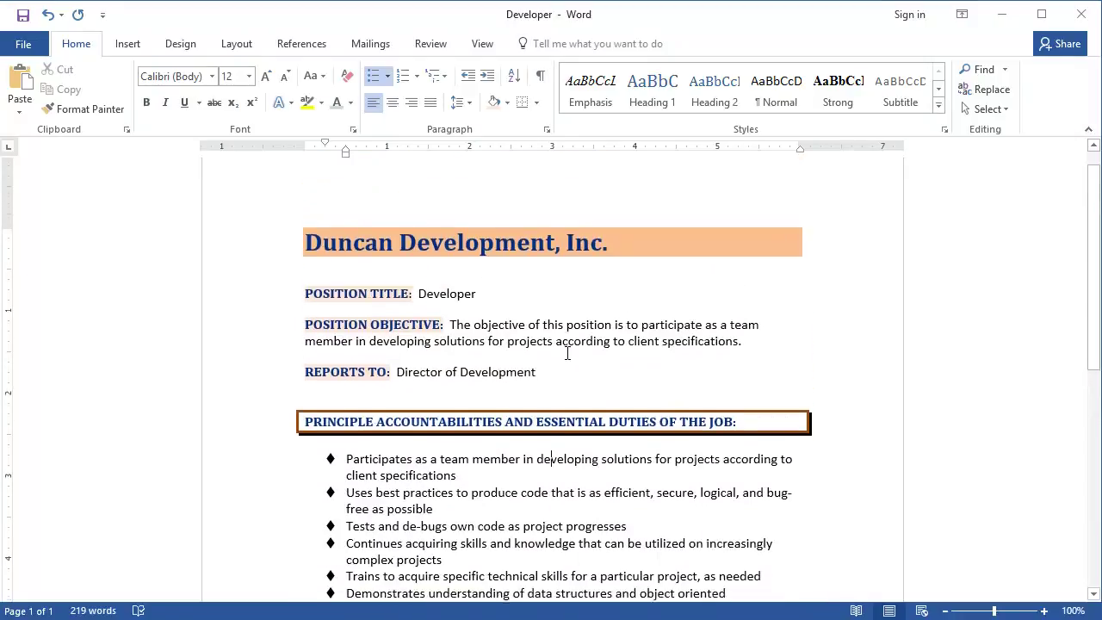